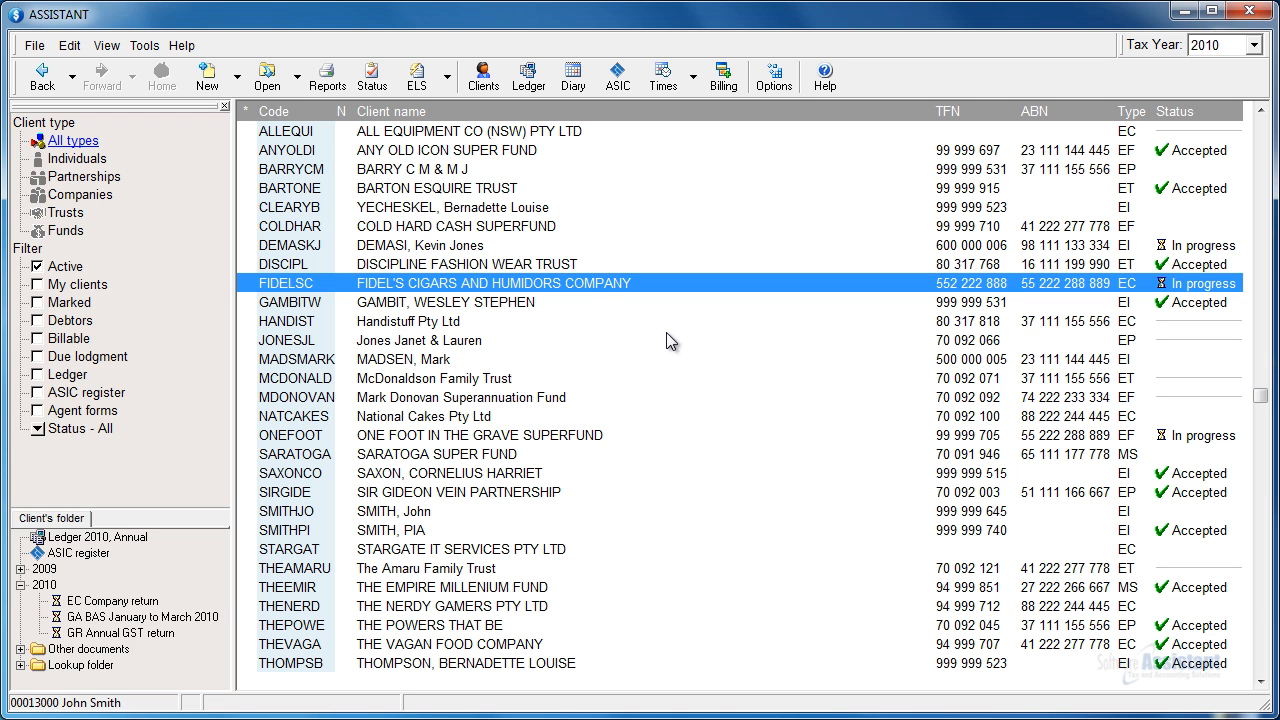
Review the user's billing rates and method options: automatic timesheets, default due date, idle timer, unit, scaling and weekly hours.
click(790, 88)
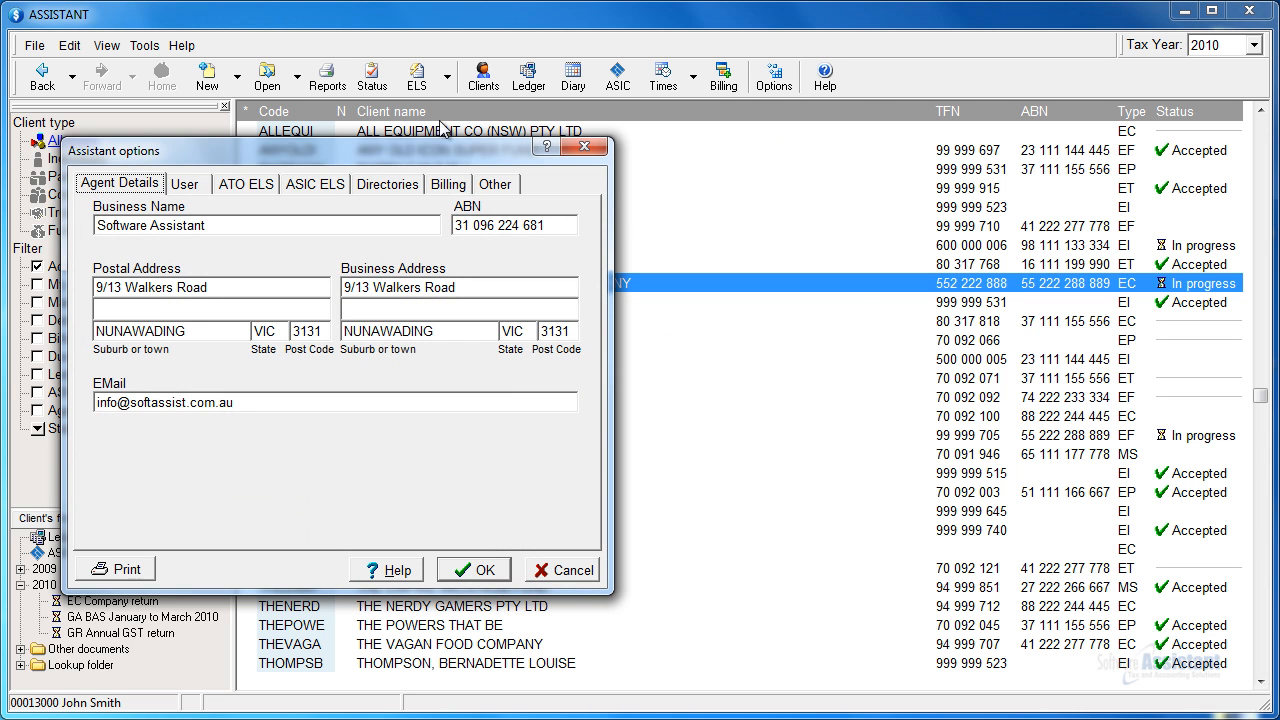
click(202, 186)
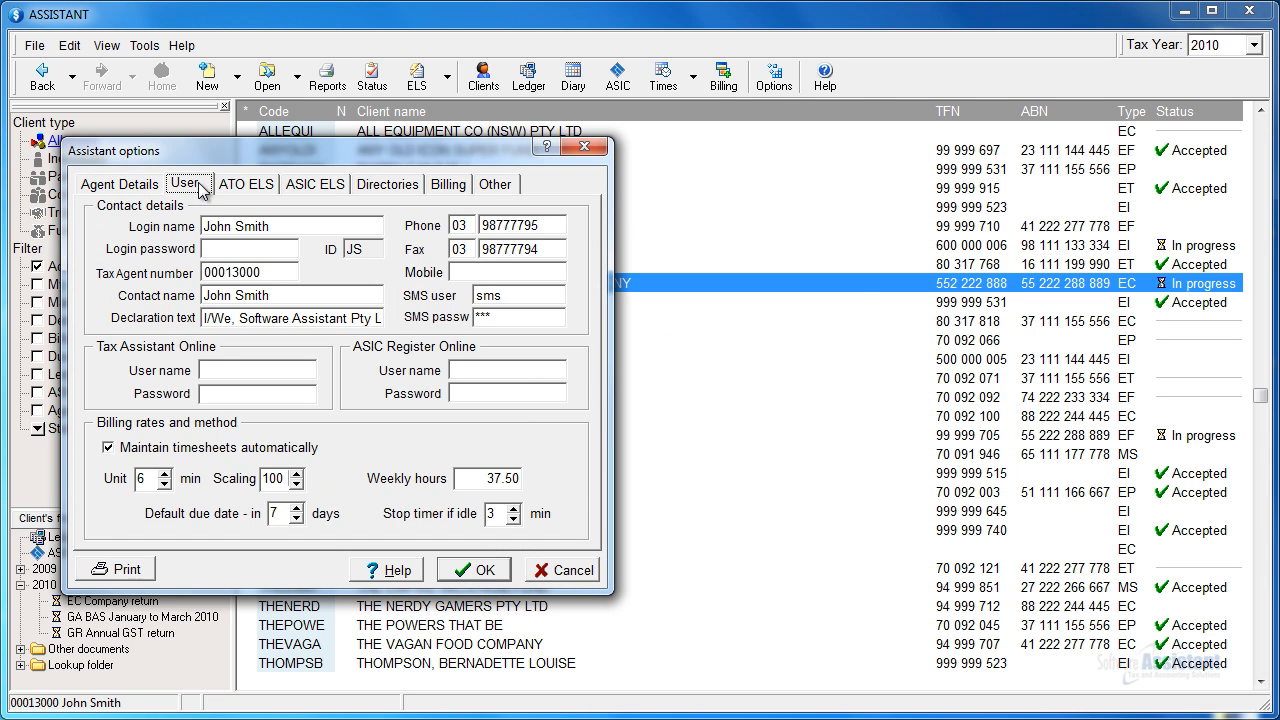
click(113, 454)
click(113, 454)
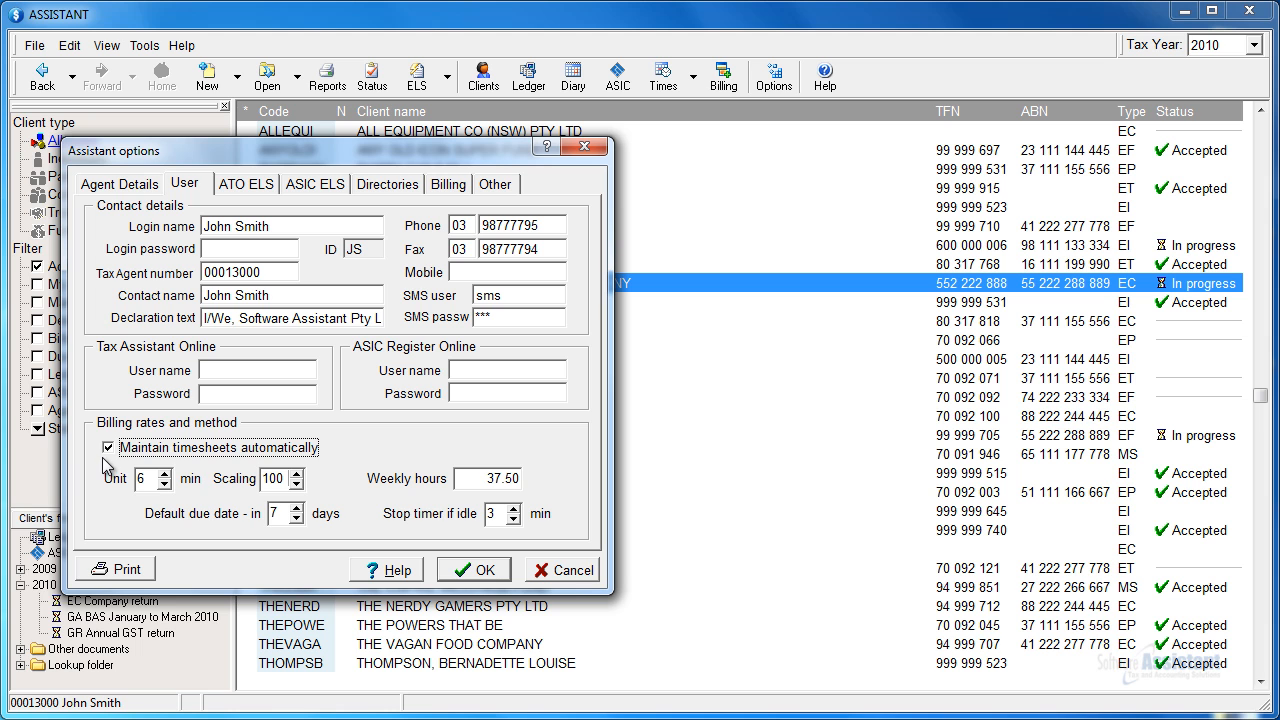
double_click(273, 513)
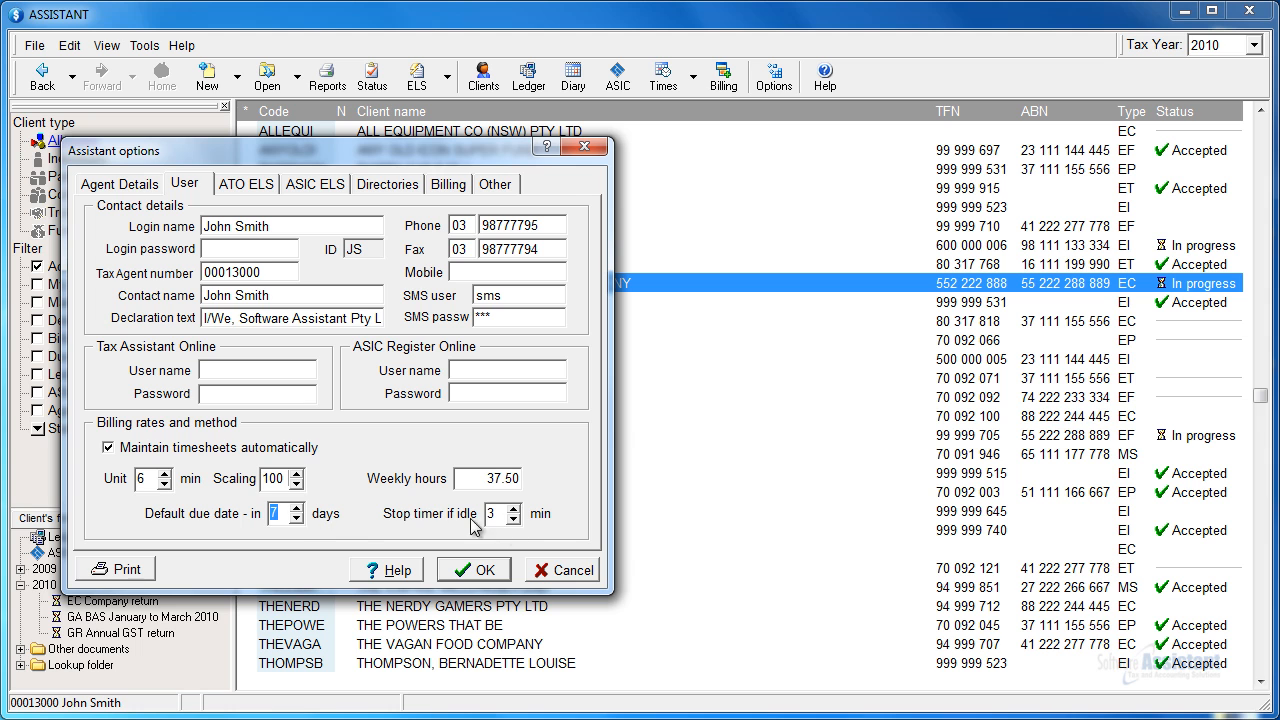
double_click(500, 514)
double_click(150, 478)
double_click(286, 484)
double_click(518, 480)
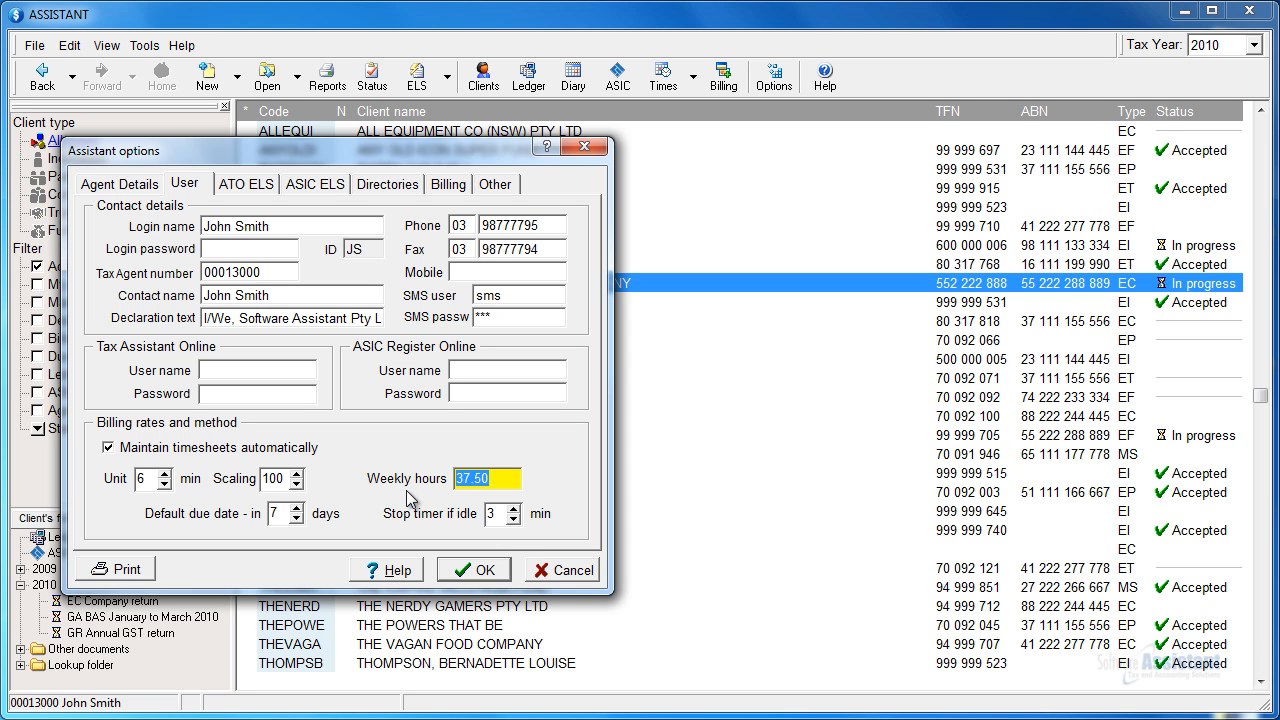
click(456, 567)
Check the selected user's auto-timesheet and rate settings in the security setup as administrator.
click(70, 45)
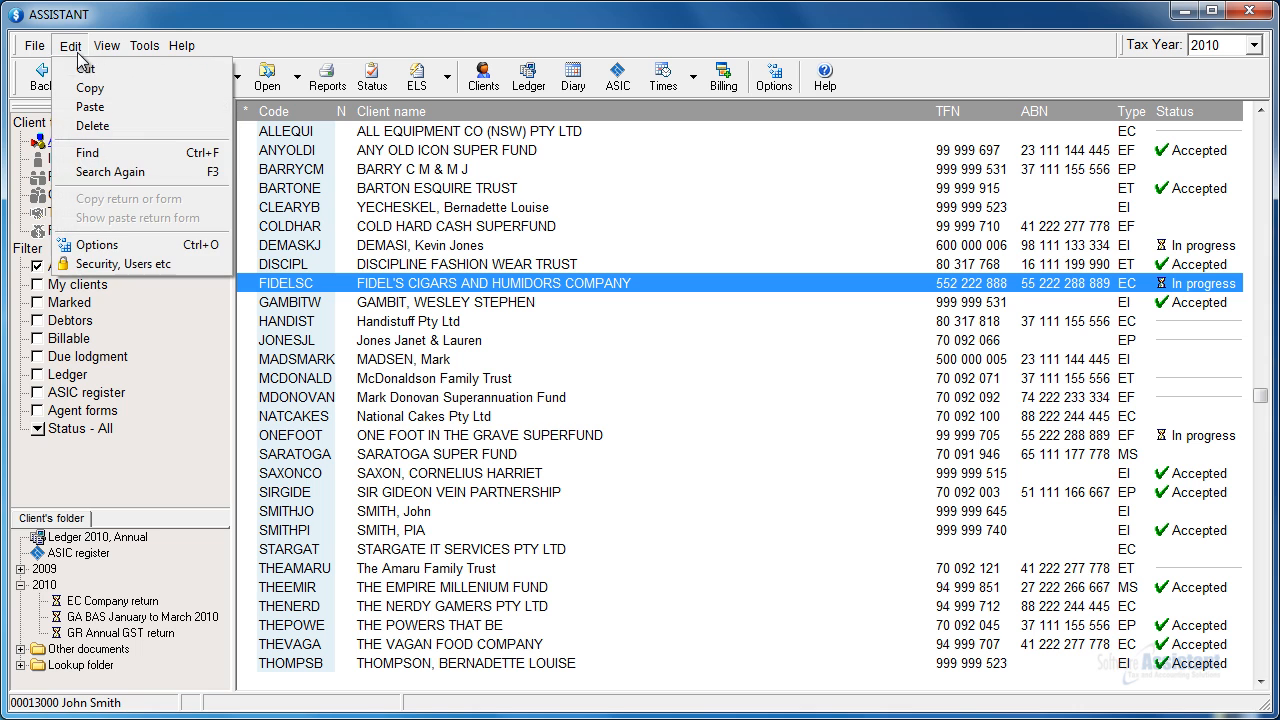
click(106, 265)
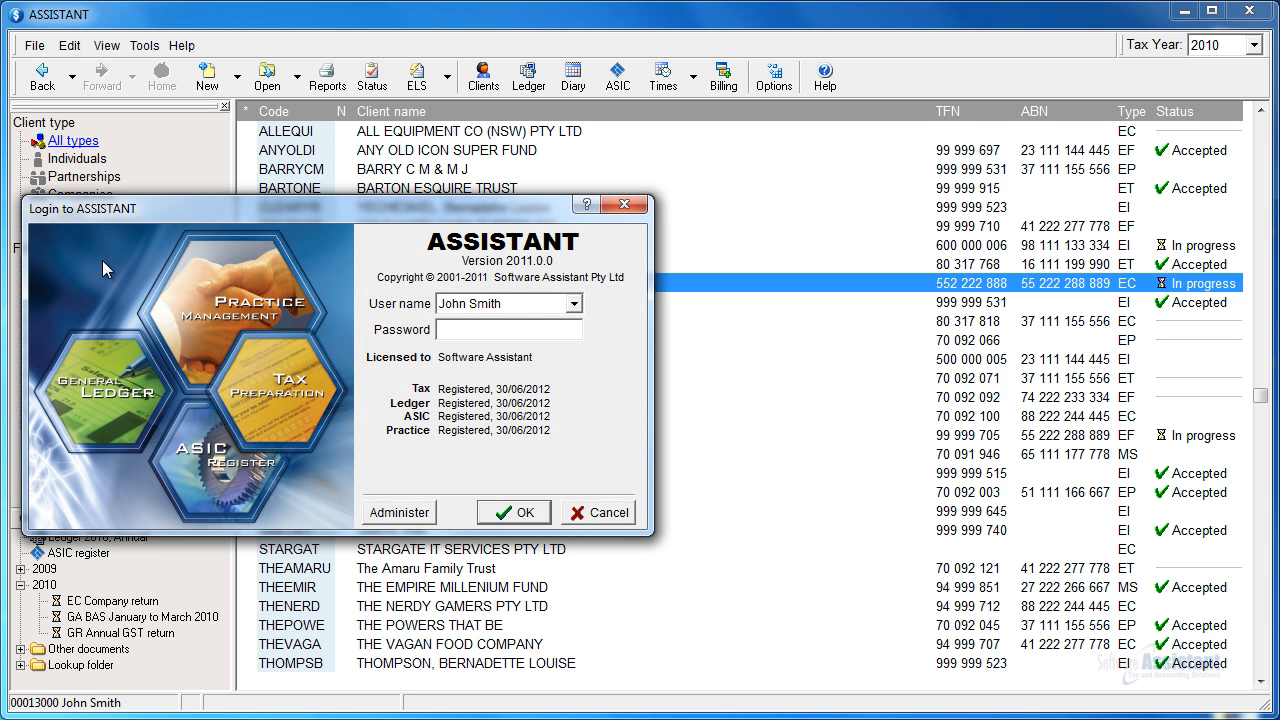
click(392, 514)
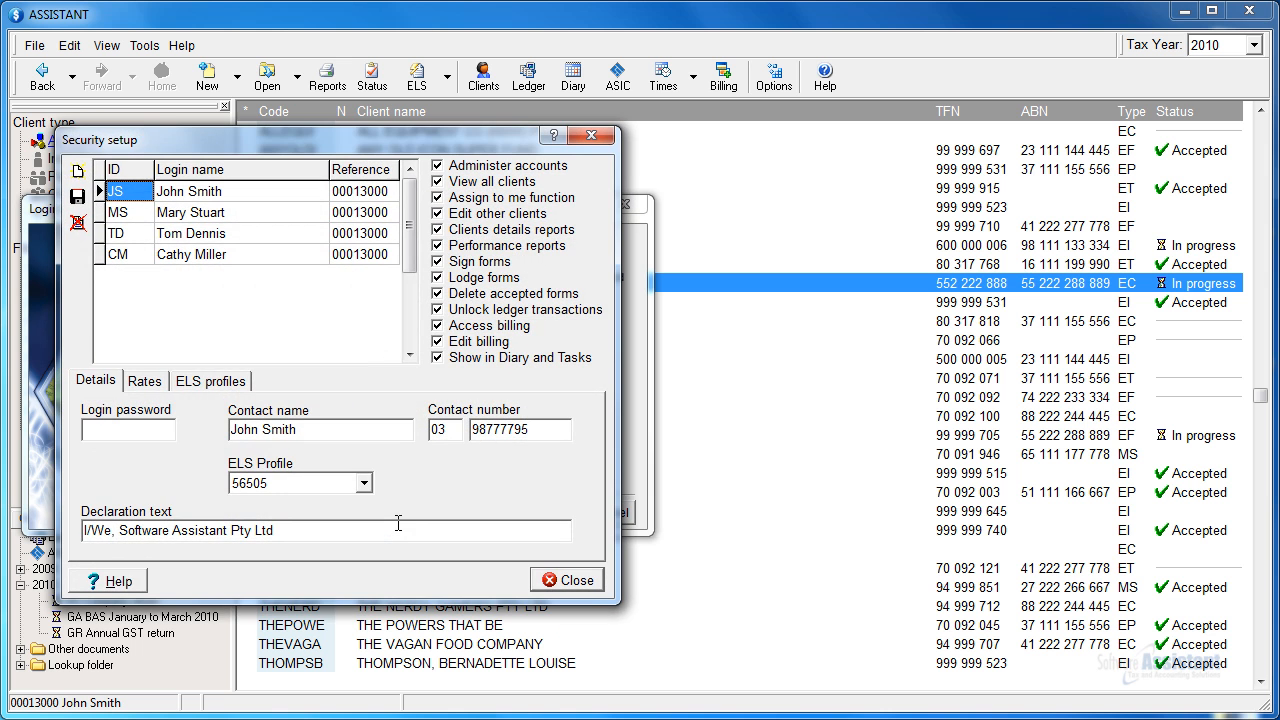
click(148, 386)
click(90, 410)
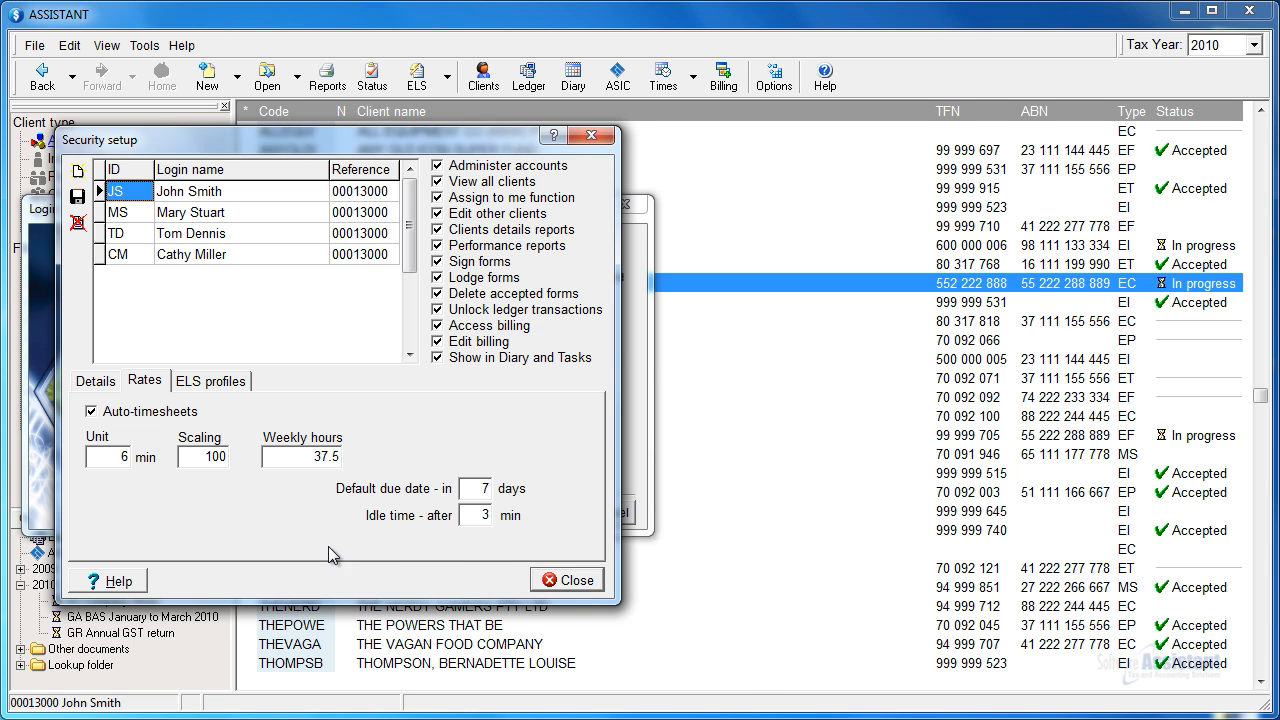
click(566, 580)
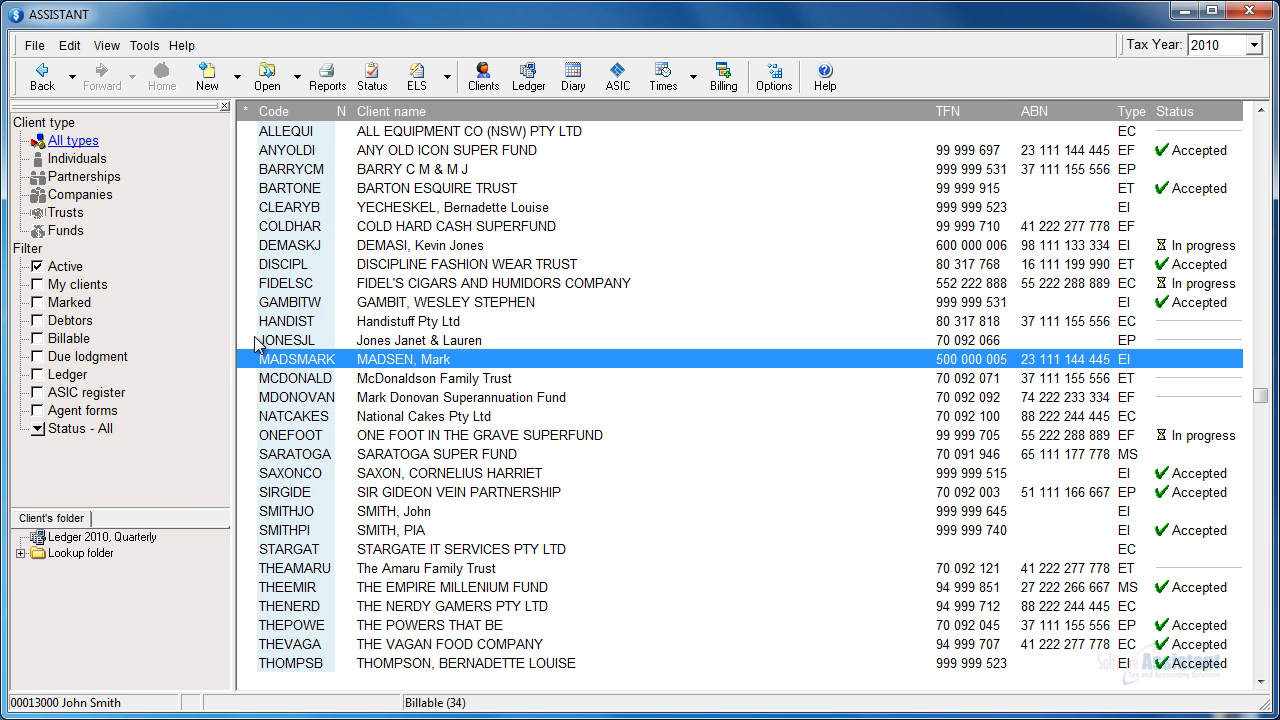
Open the job codes list and examine the EC company and EI individual tax return codes.
click(34, 46)
mouse_move(111, 303)
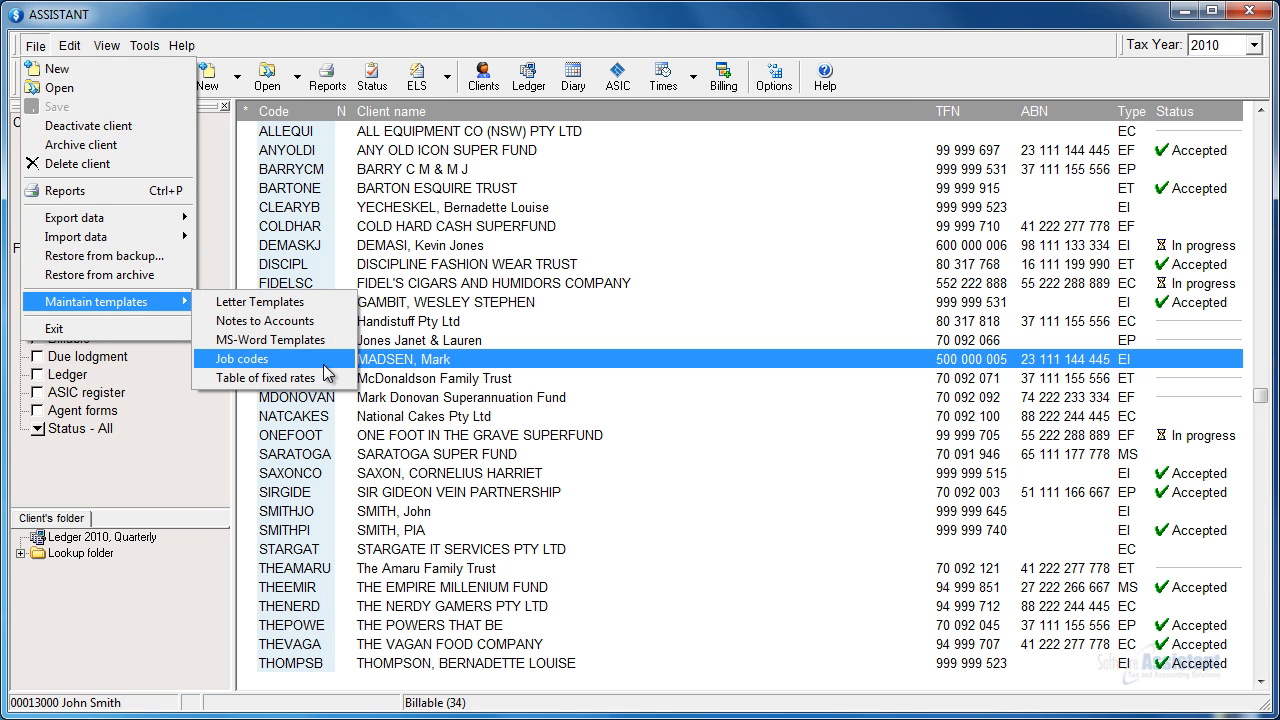
click(240, 360)
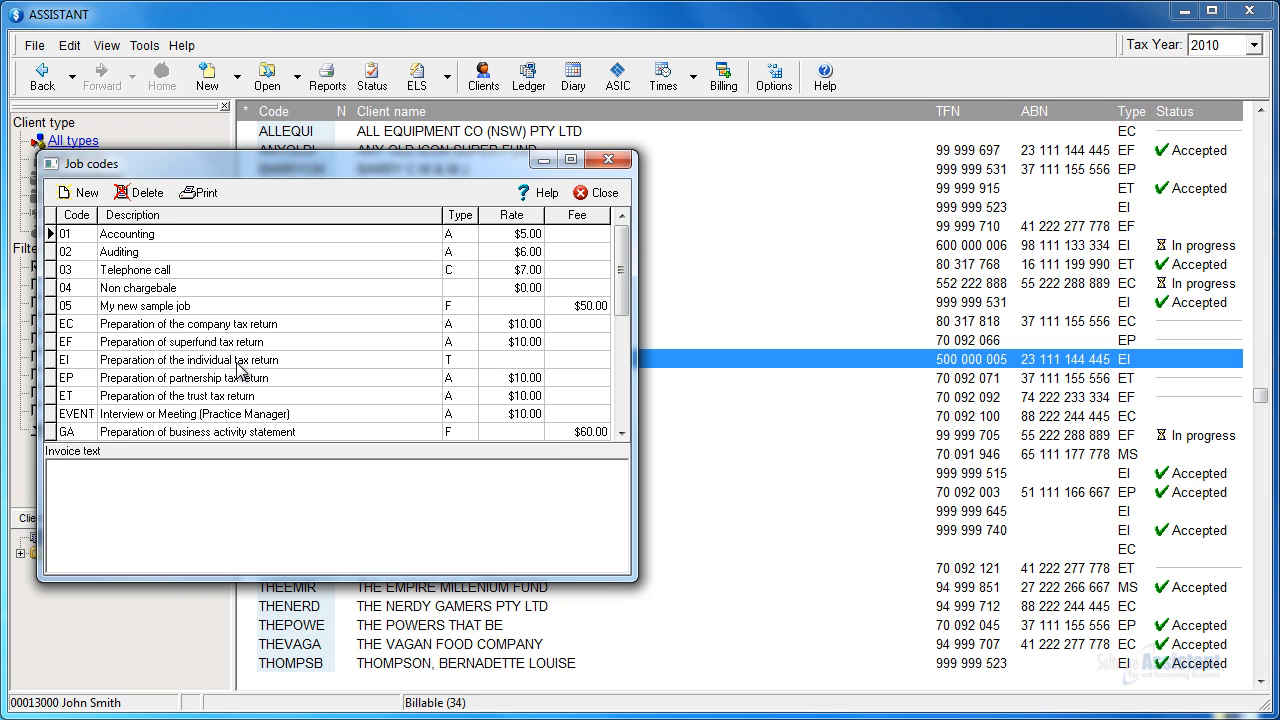
click(80, 324)
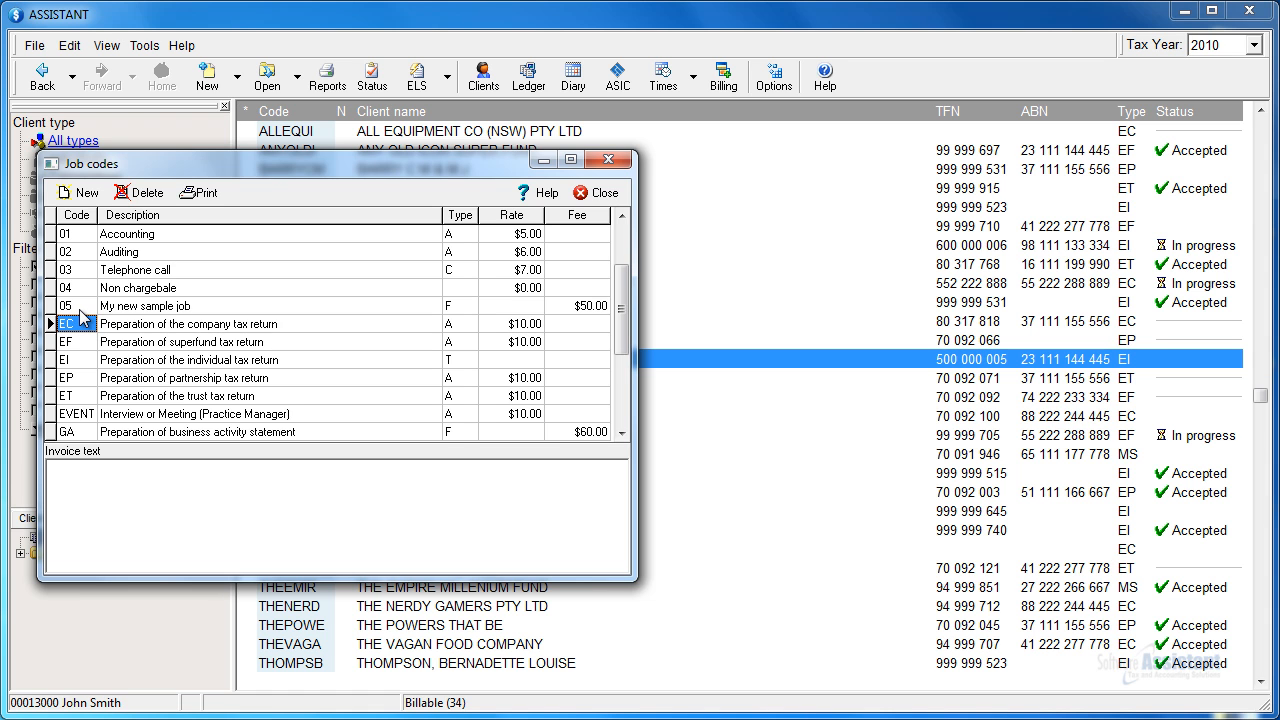
click(79, 360)
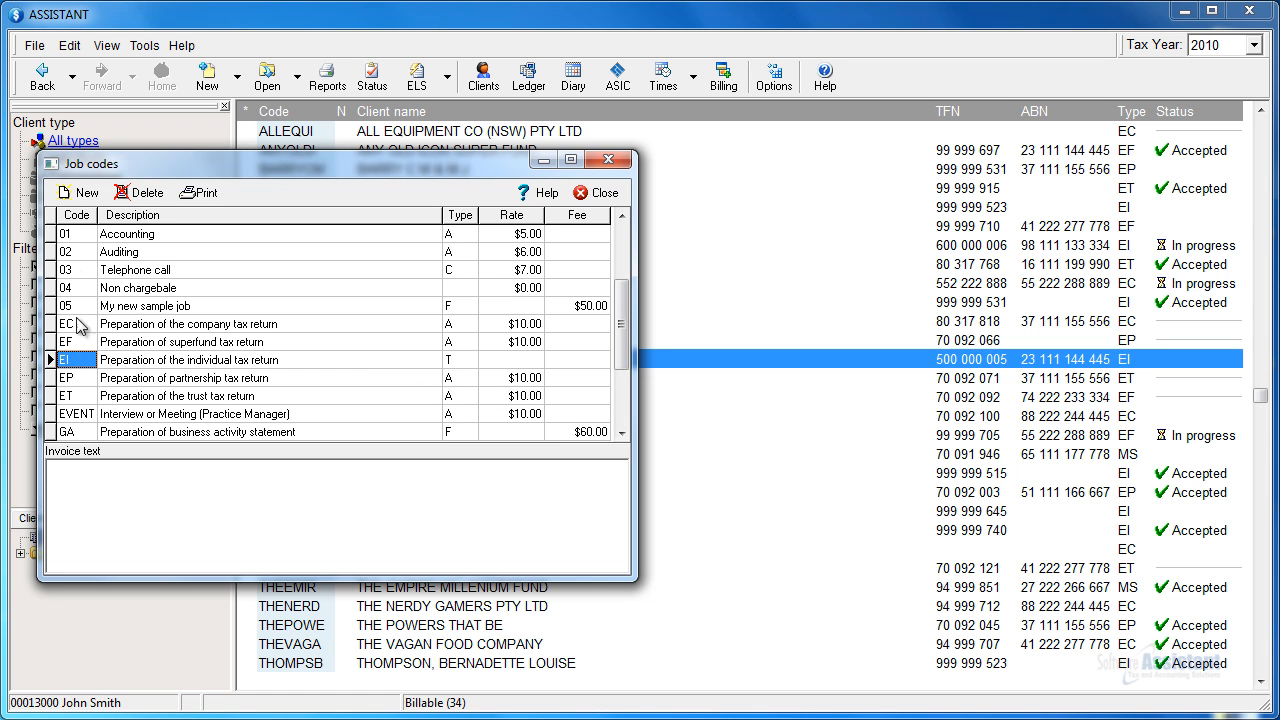
Add a new job code SP with the description "Super surcharge form".
click(75, 192)
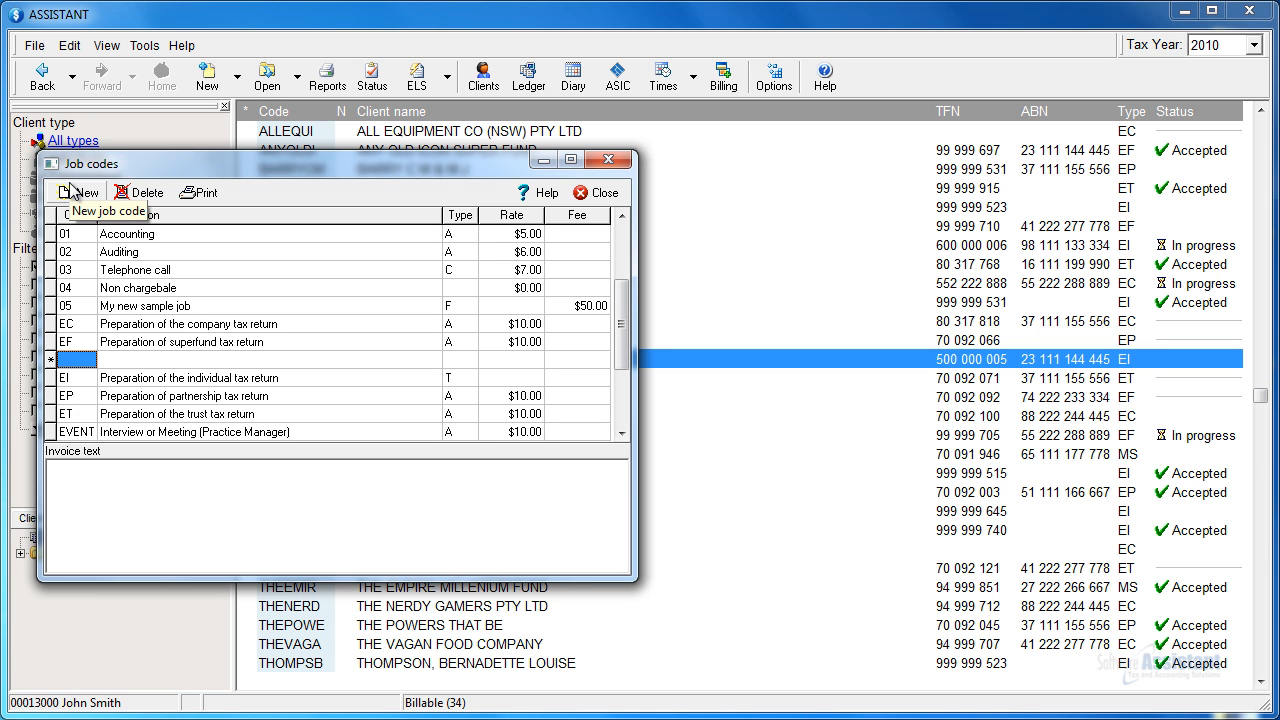
text(SP)
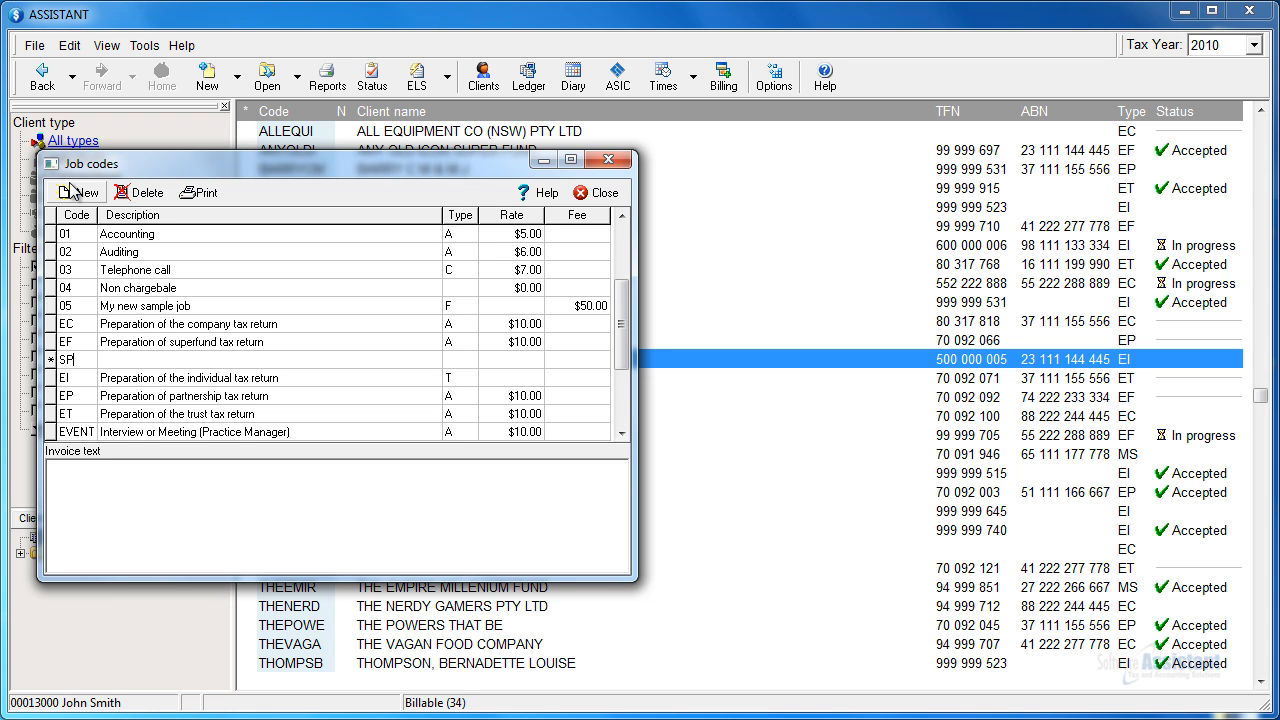
key(Tab)
text(Super surcharge form)
key(Tab)
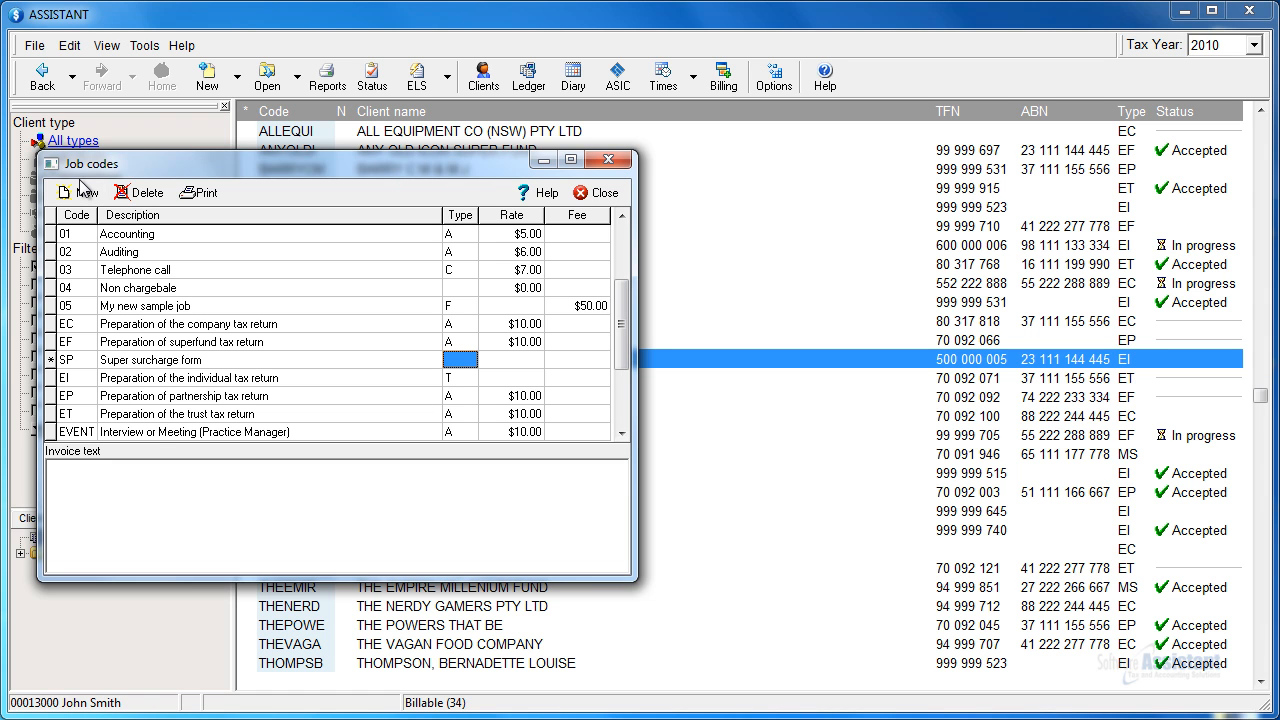
Set the SP job code's type to F - Flat price with a $10 fee, and close the job codes list.
click(466, 360)
click(468, 360)
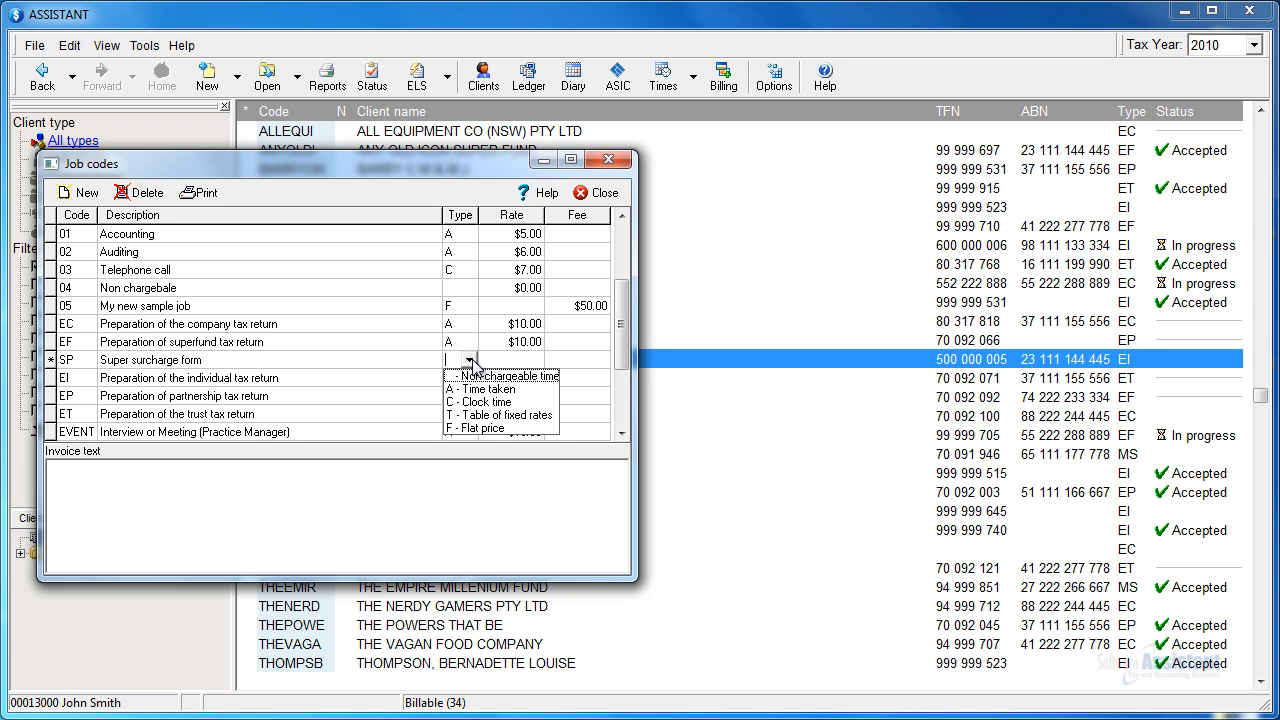
click(480, 428)
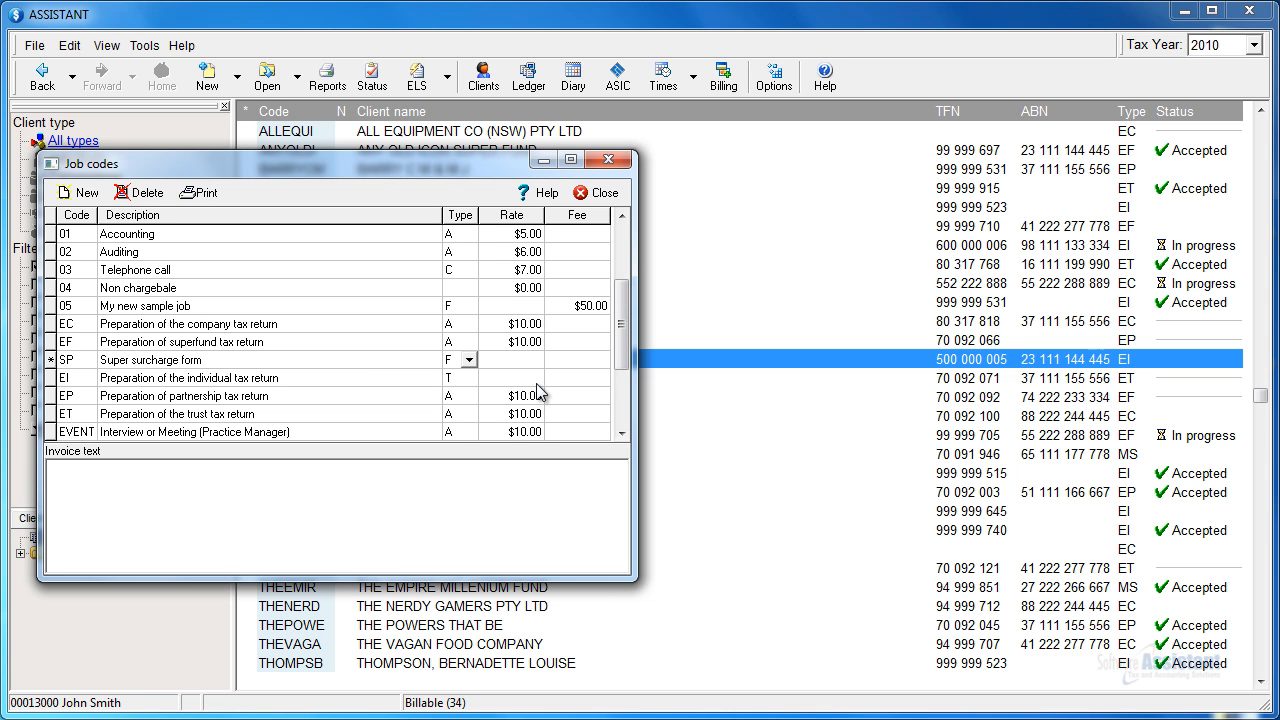
click(569, 363)
text(10)
key(Return)
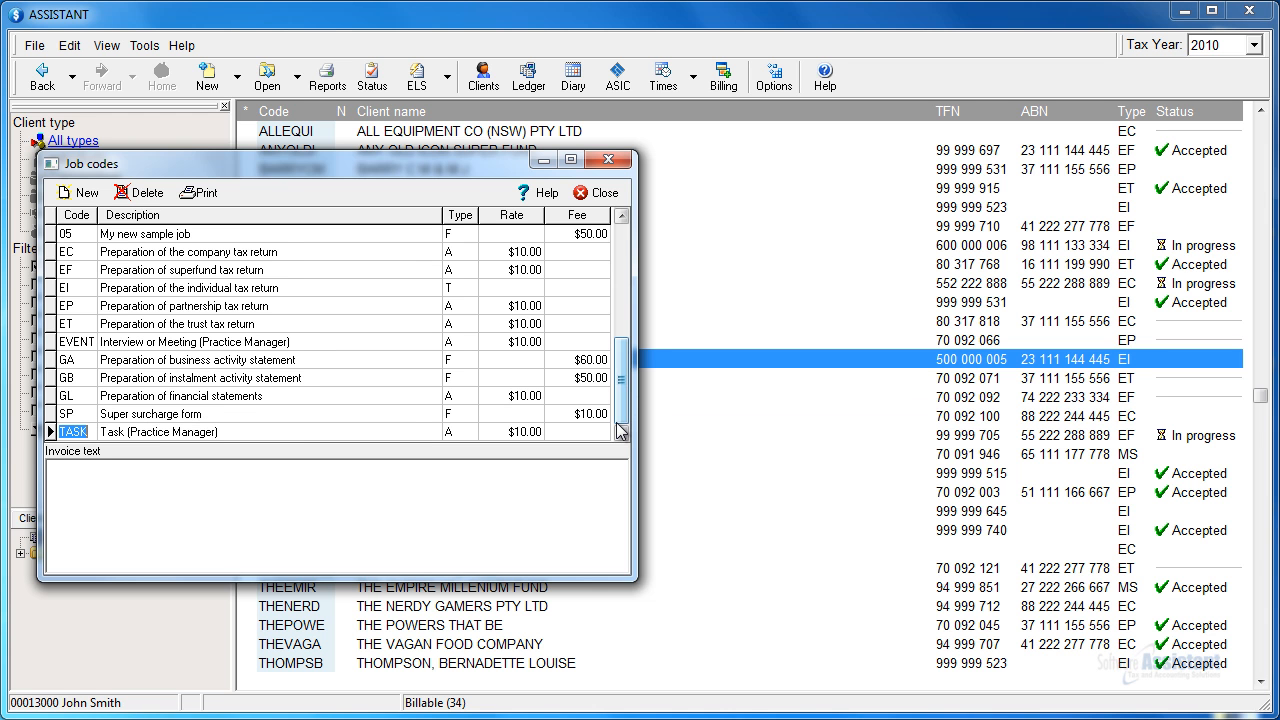
click(604, 193)
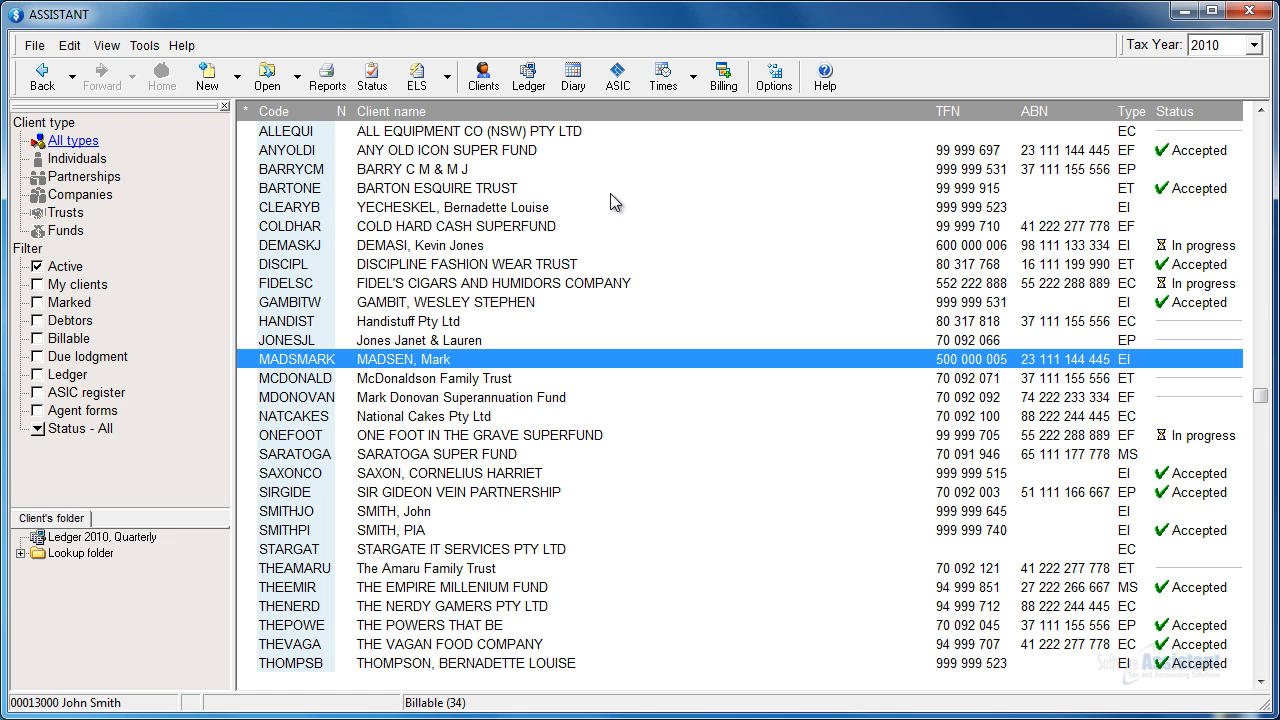
Review the 2010 table of fixed rates for the individual tax return and close it.
click(35, 45)
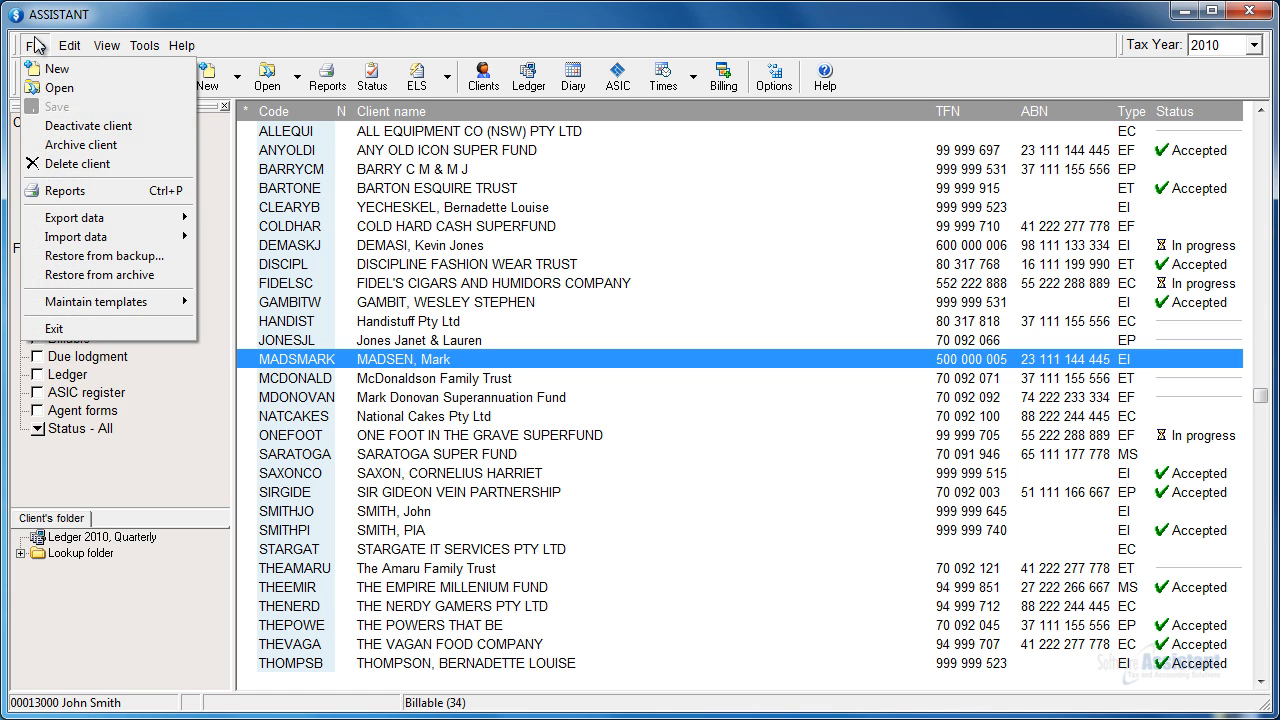
mouse_move(77, 306)
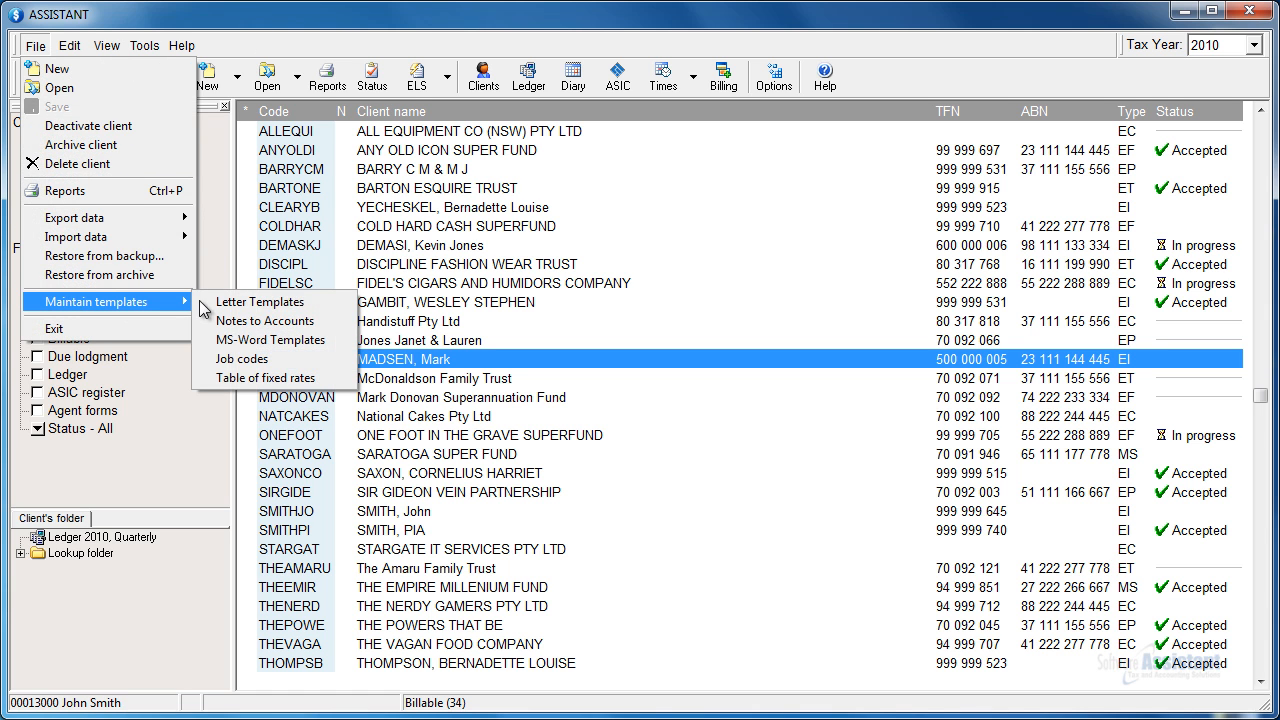
click(240, 380)
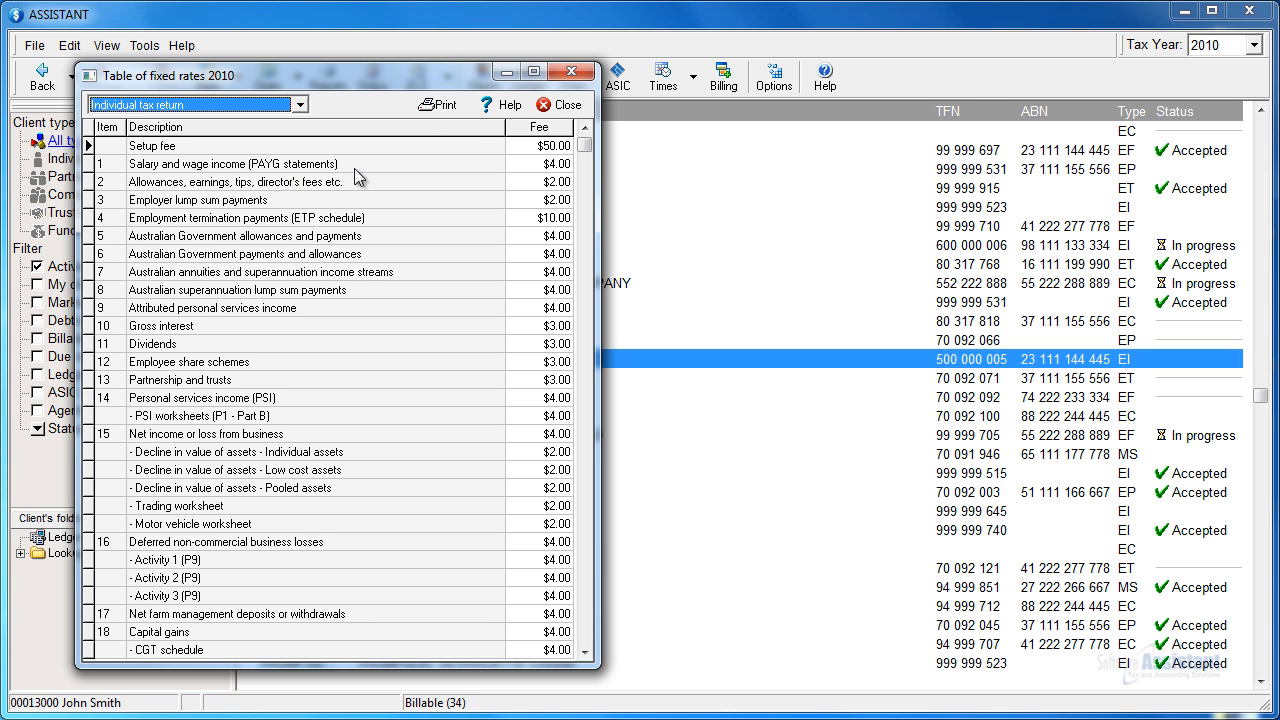
click(548, 102)
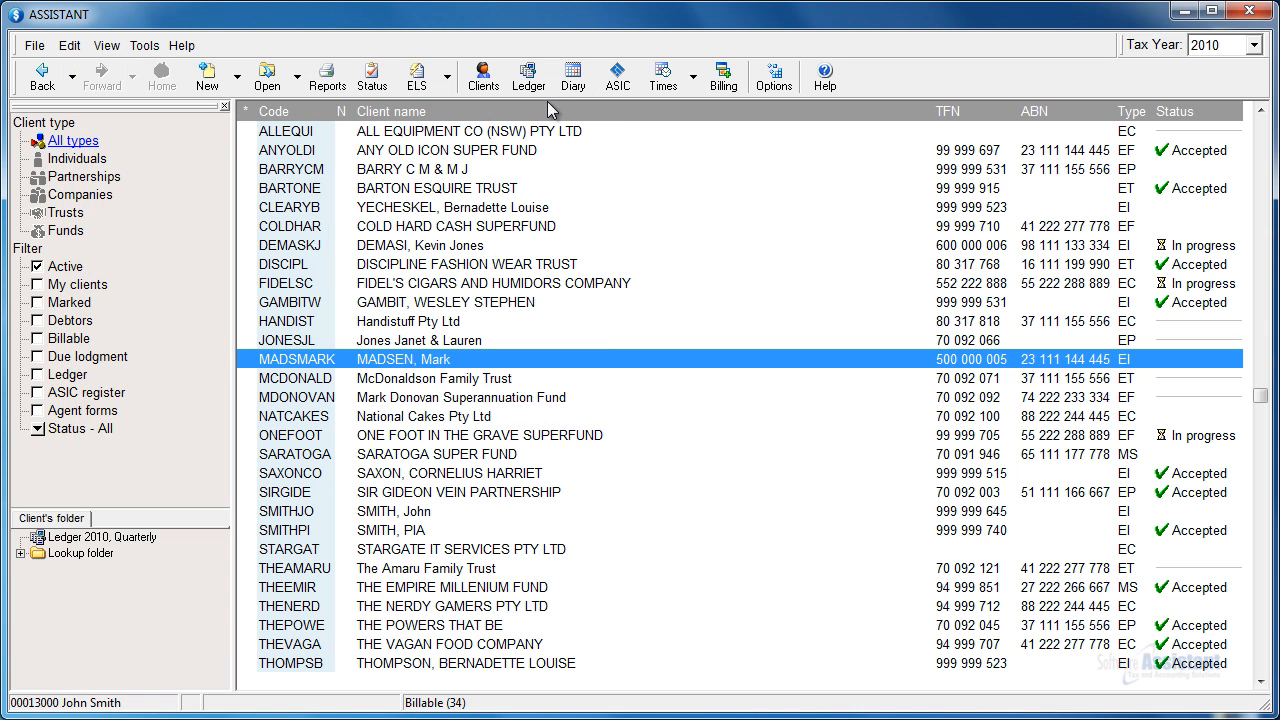
In the highlighted client's individual tax return, enter 555 tax withheld and 50000 income at salary item C, and save the return.
double_click(432, 368)
click(346, 110)
click(837, 292)
text(555)
click(1050, 292)
text(50000)
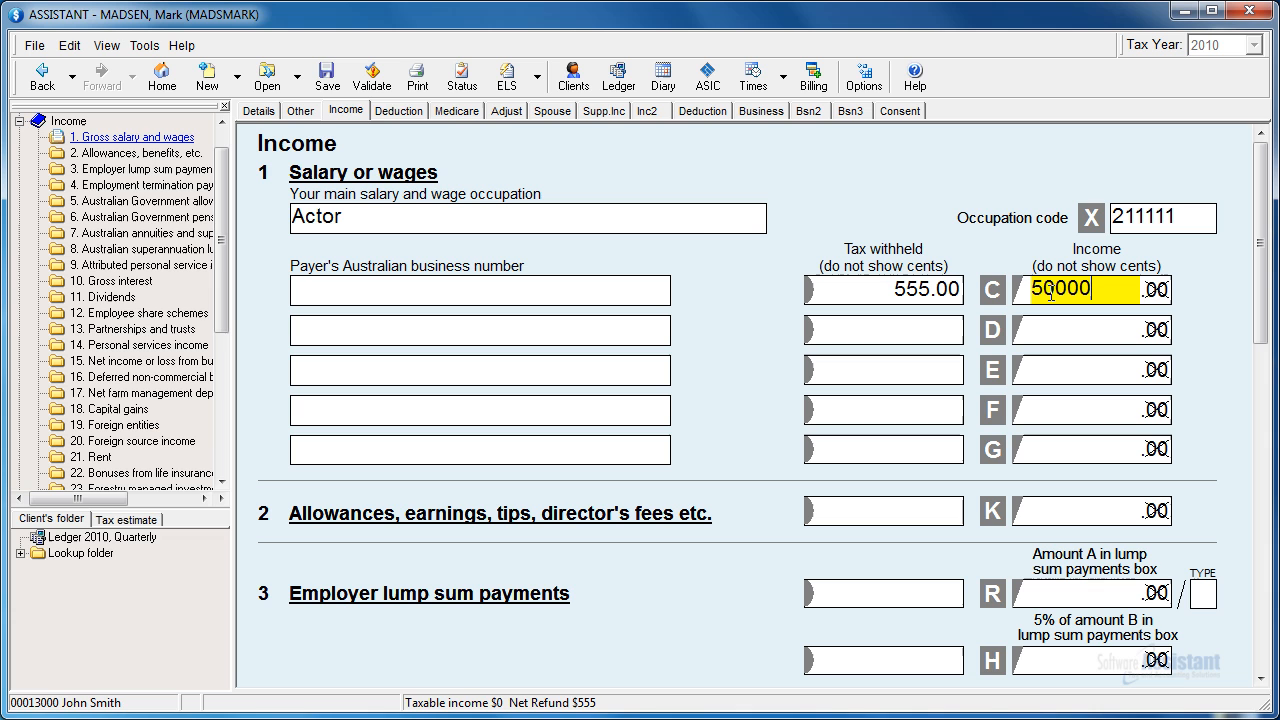
click(330, 88)
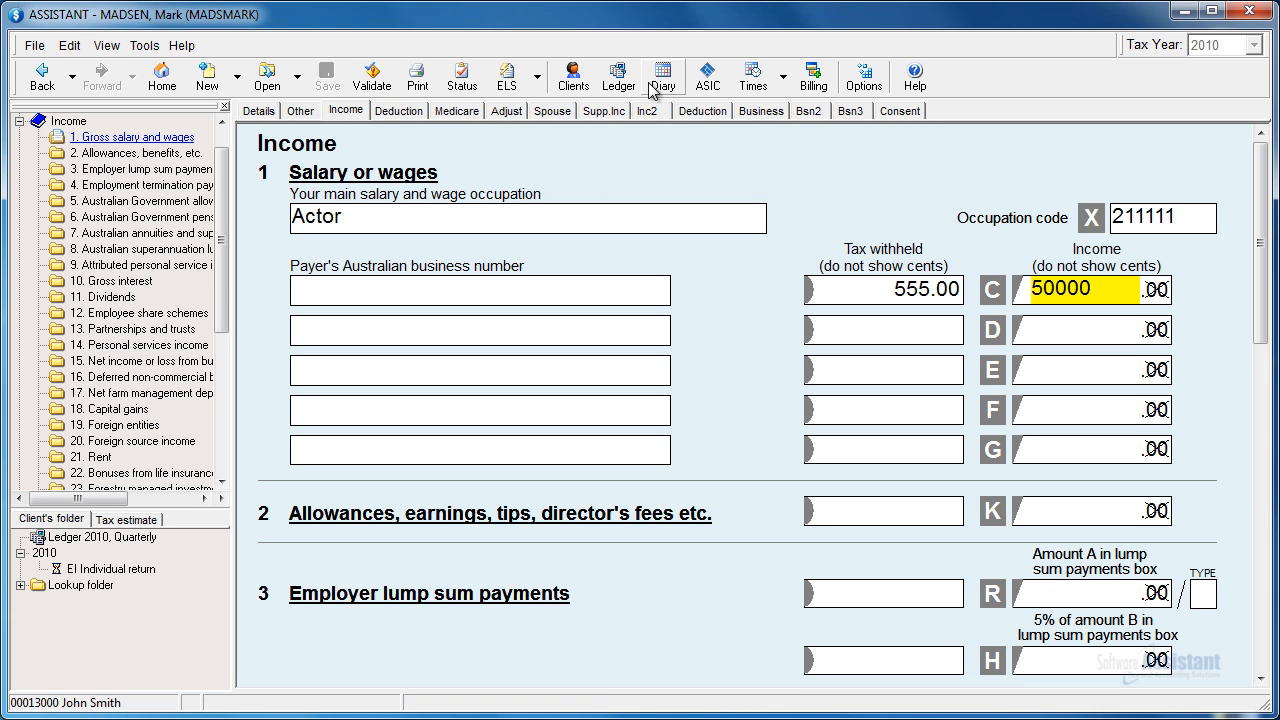
Display the client's timesheets beneath the client list and choose the status Completed for the Accounting entry.
click(778, 77)
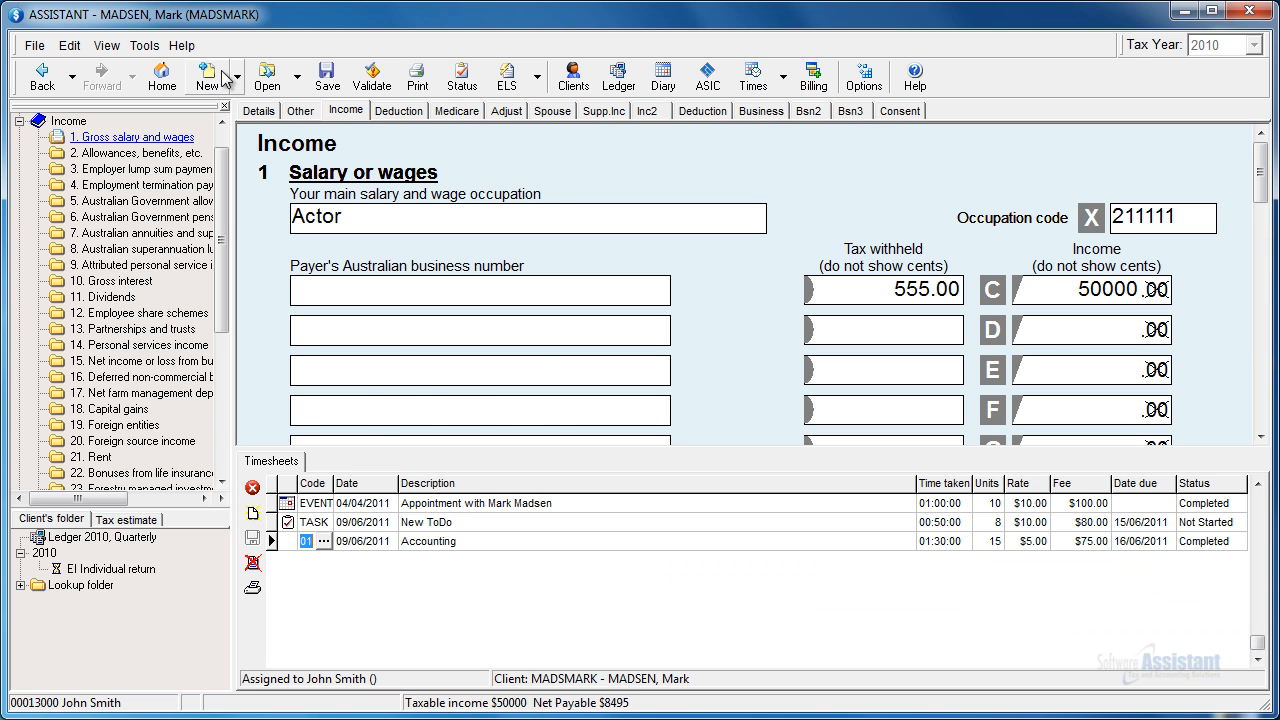
click(162, 77)
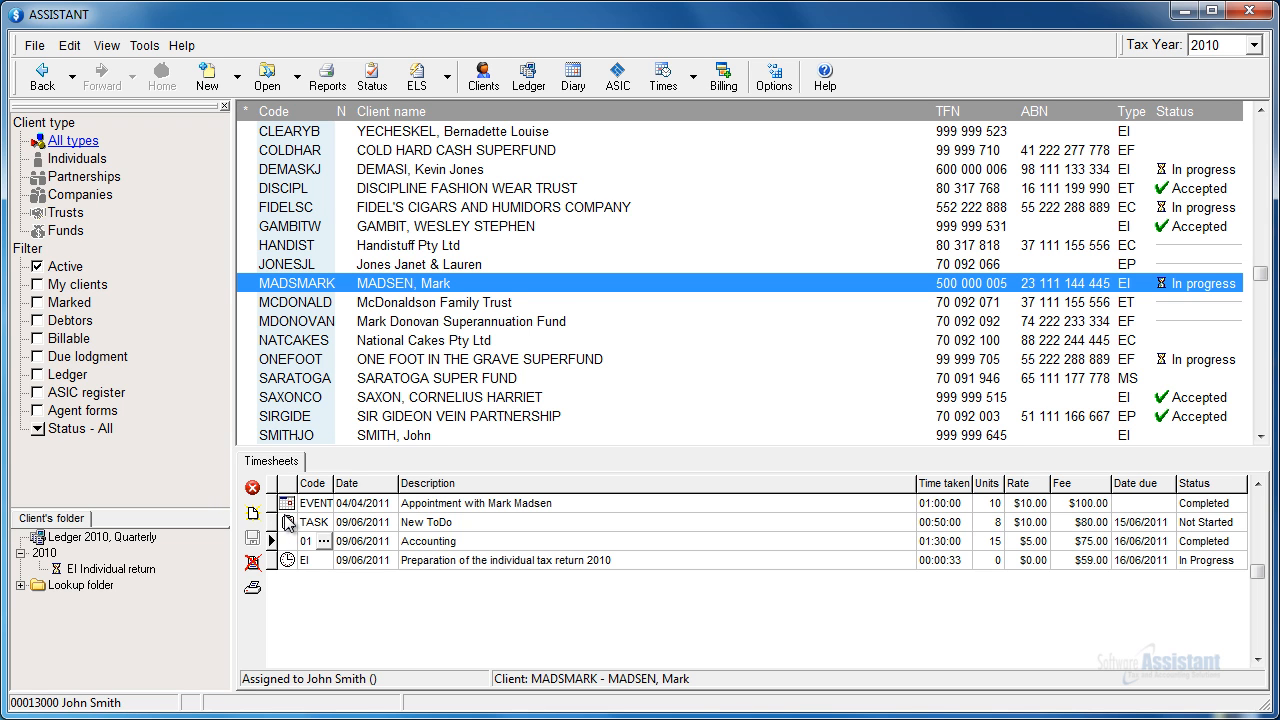
click(437, 541)
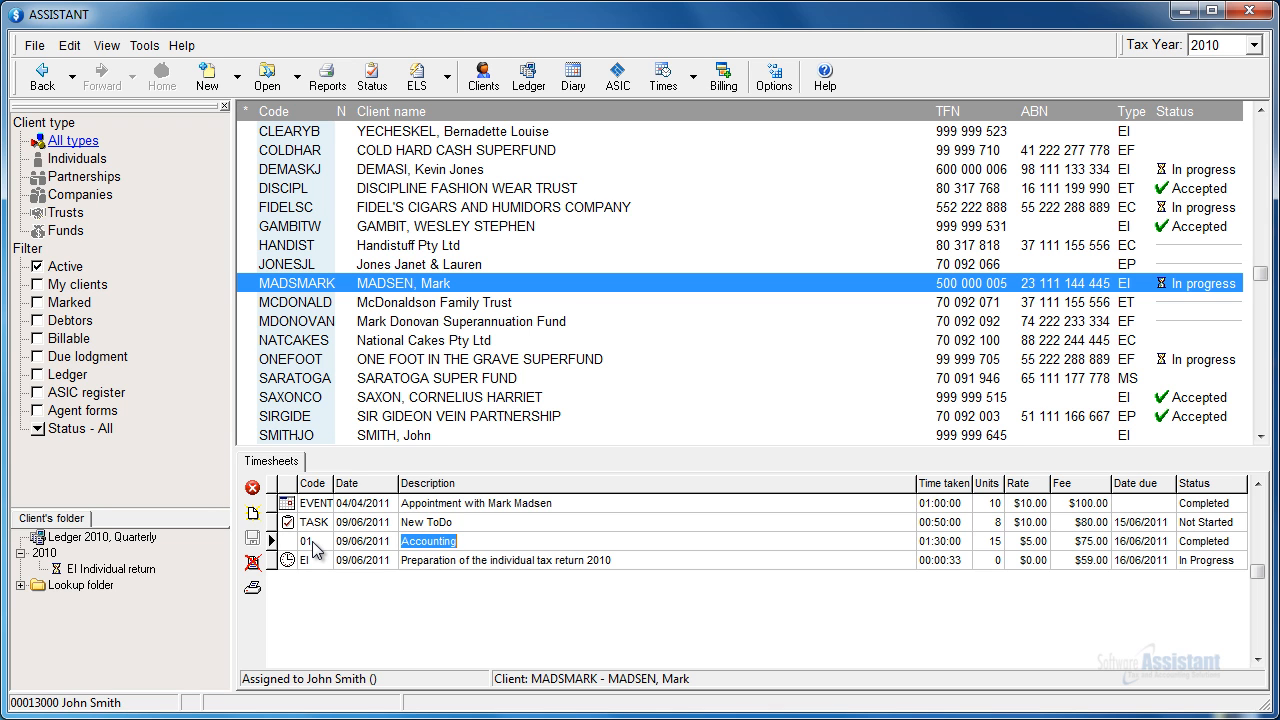
click(1195, 542)
click(1238, 542)
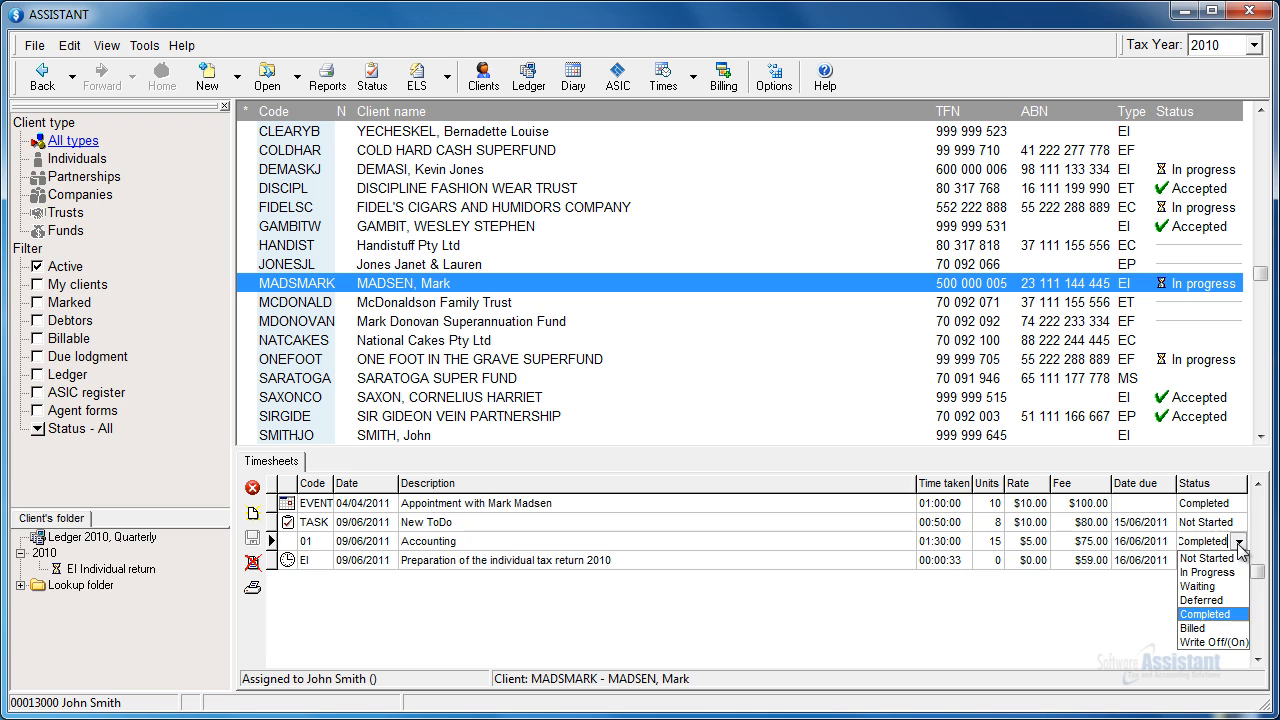
click(1211, 614)
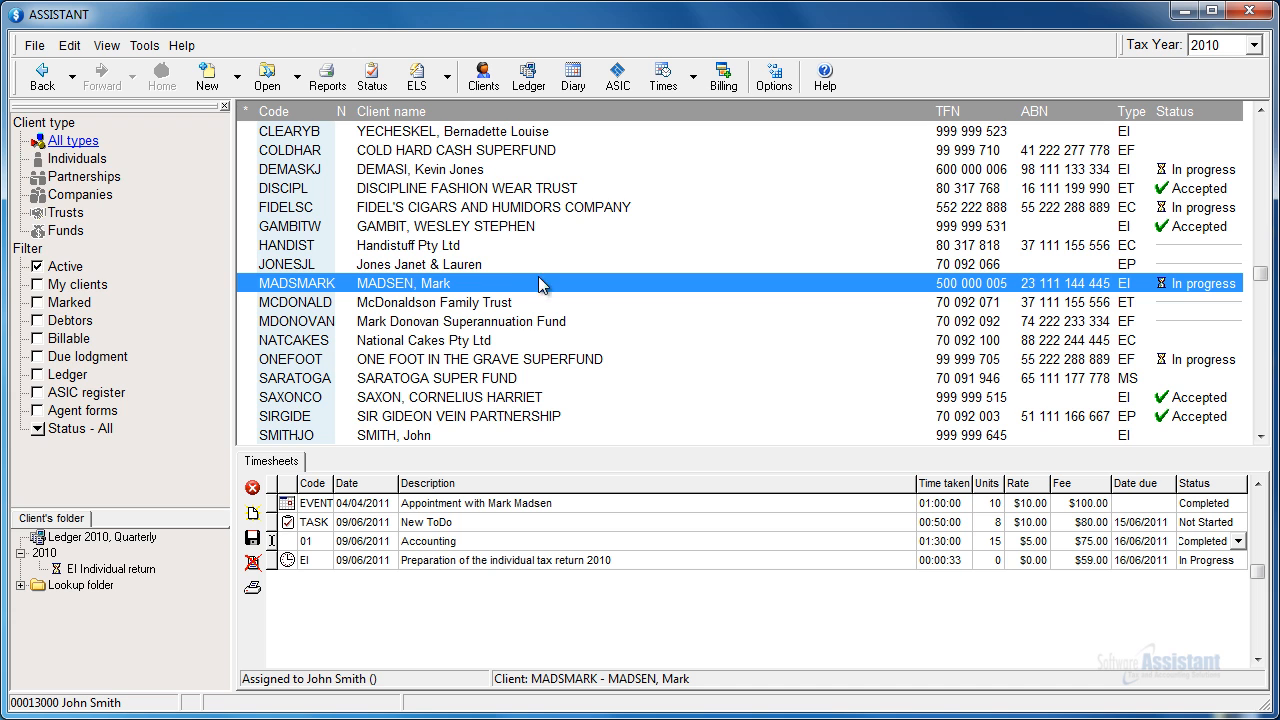
In the highlighted client's individual tax return, enter 123 tax withheld and 55000 income at salary item D, save it, and return to the client list.
double_click(490, 285)
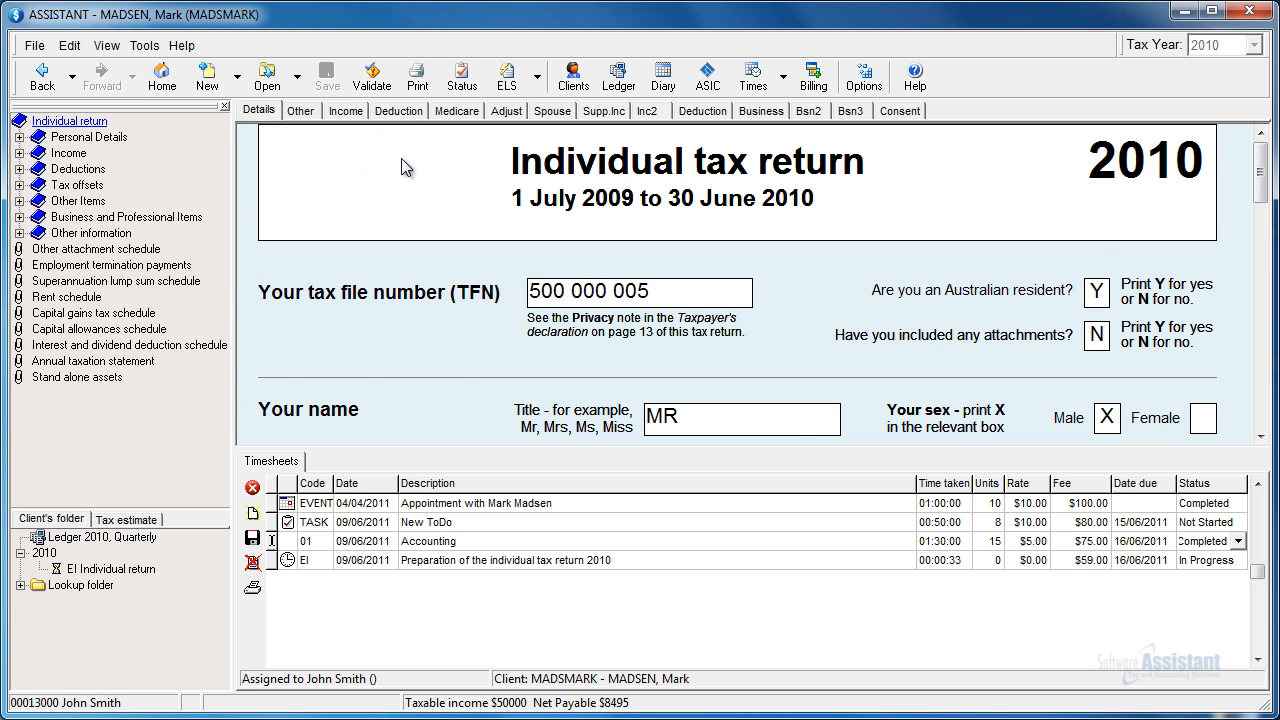
click(346, 111)
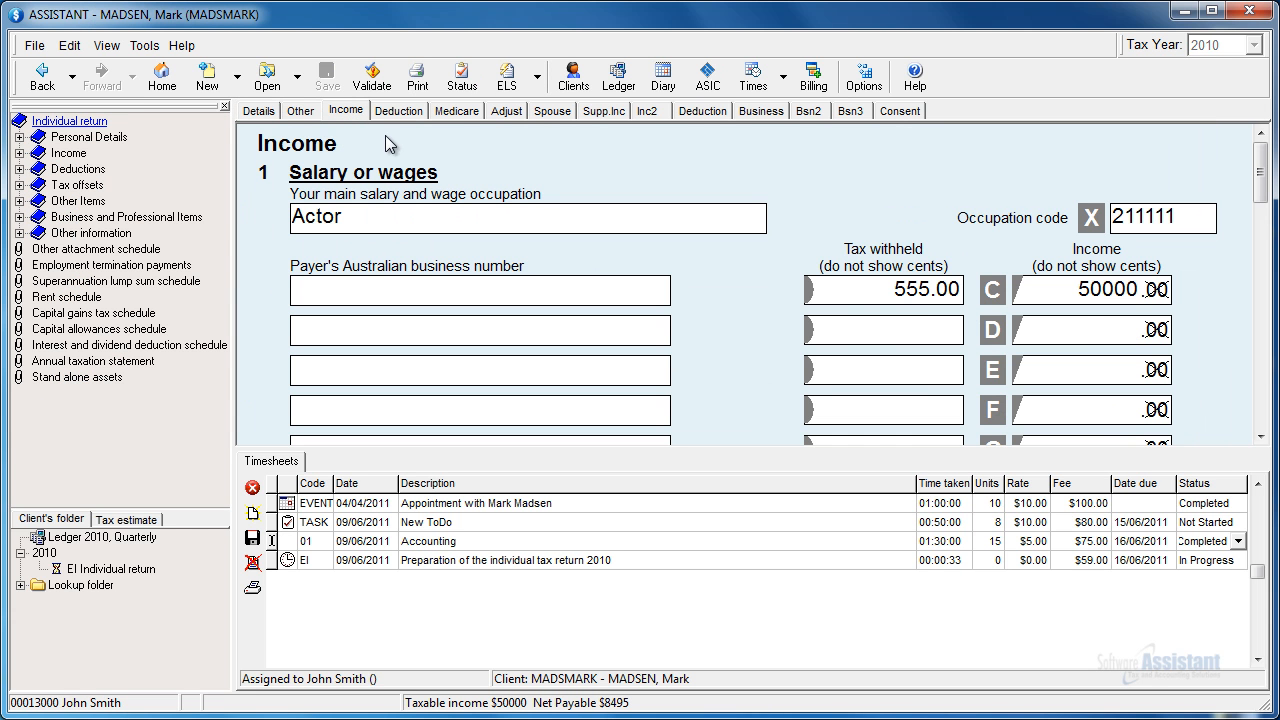
click(922, 327)
text(123)
click(1054, 334)
text(55000)
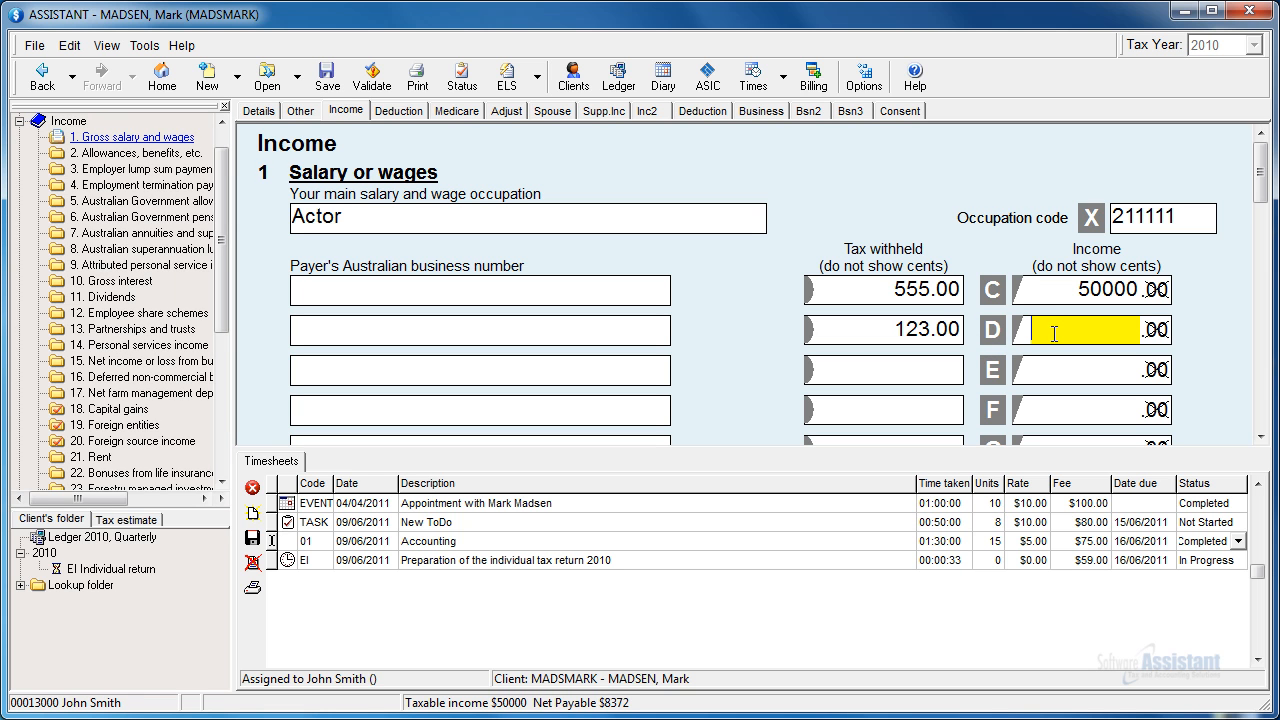
click(346, 86)
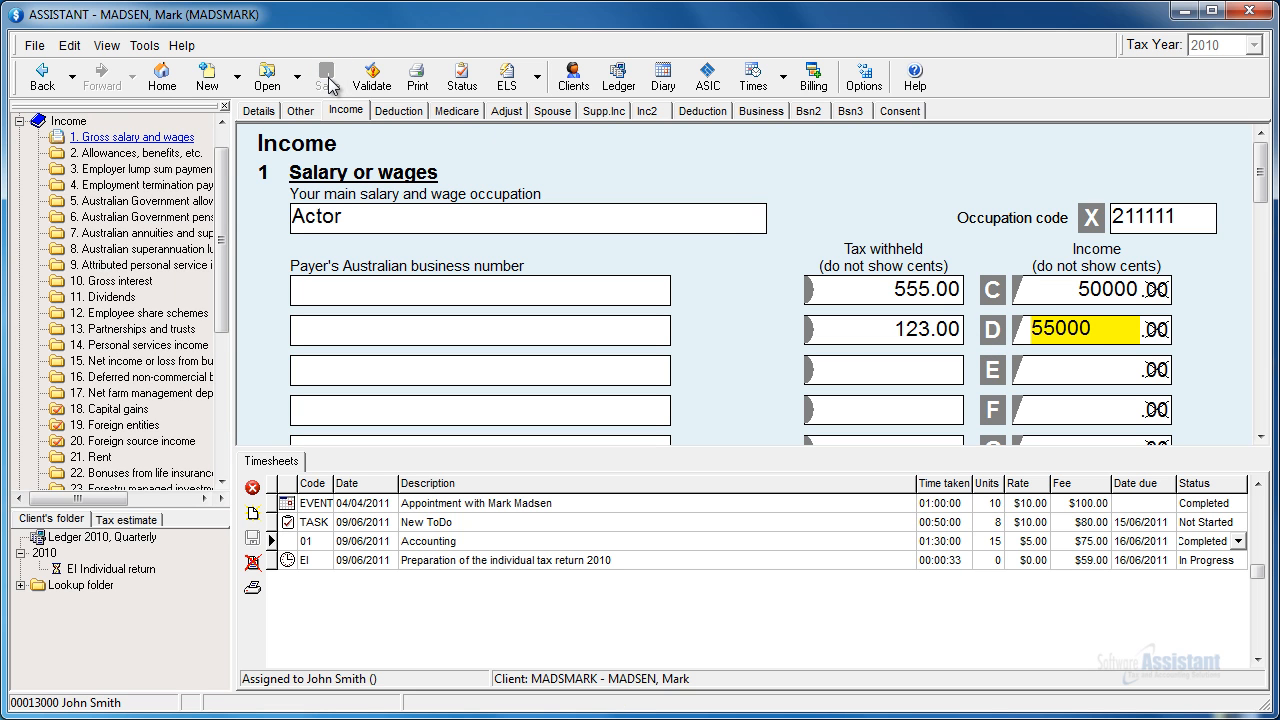
click(163, 82)
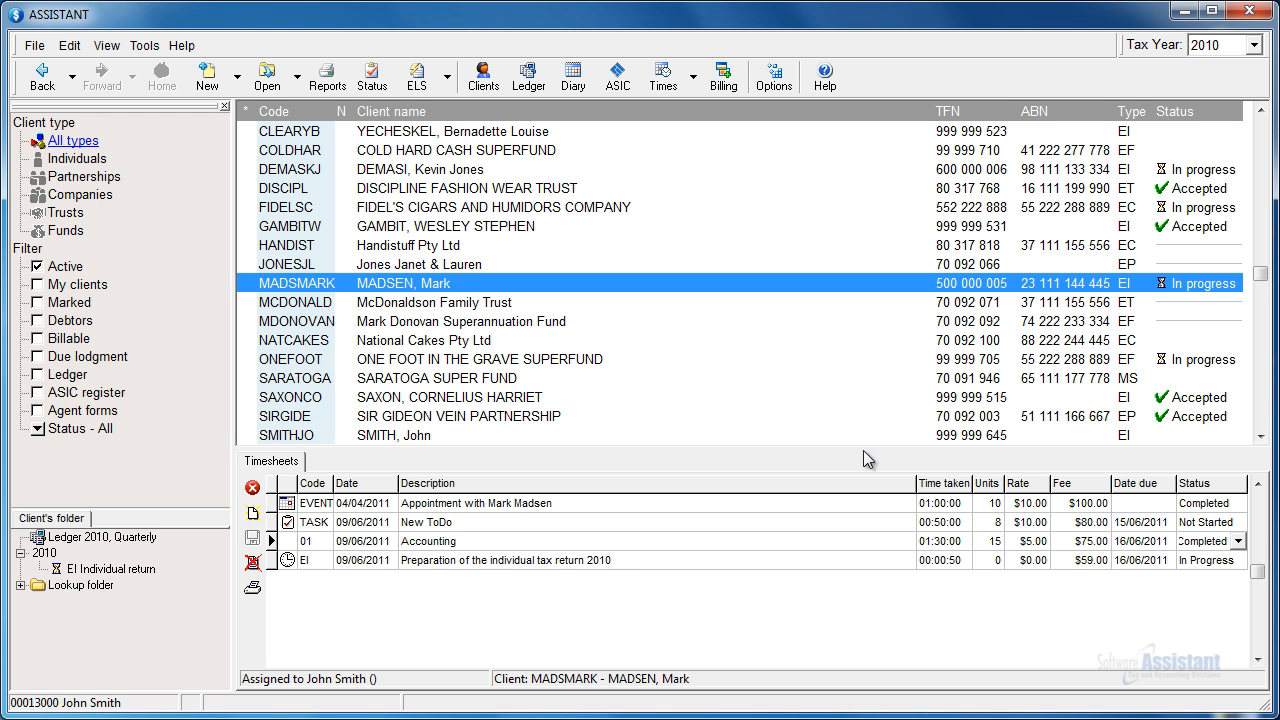
Set the status of the highlighted client's 2010 individual return to Accepted and check its EI timesheet entry's status from the client list.
double_click(462, 288)
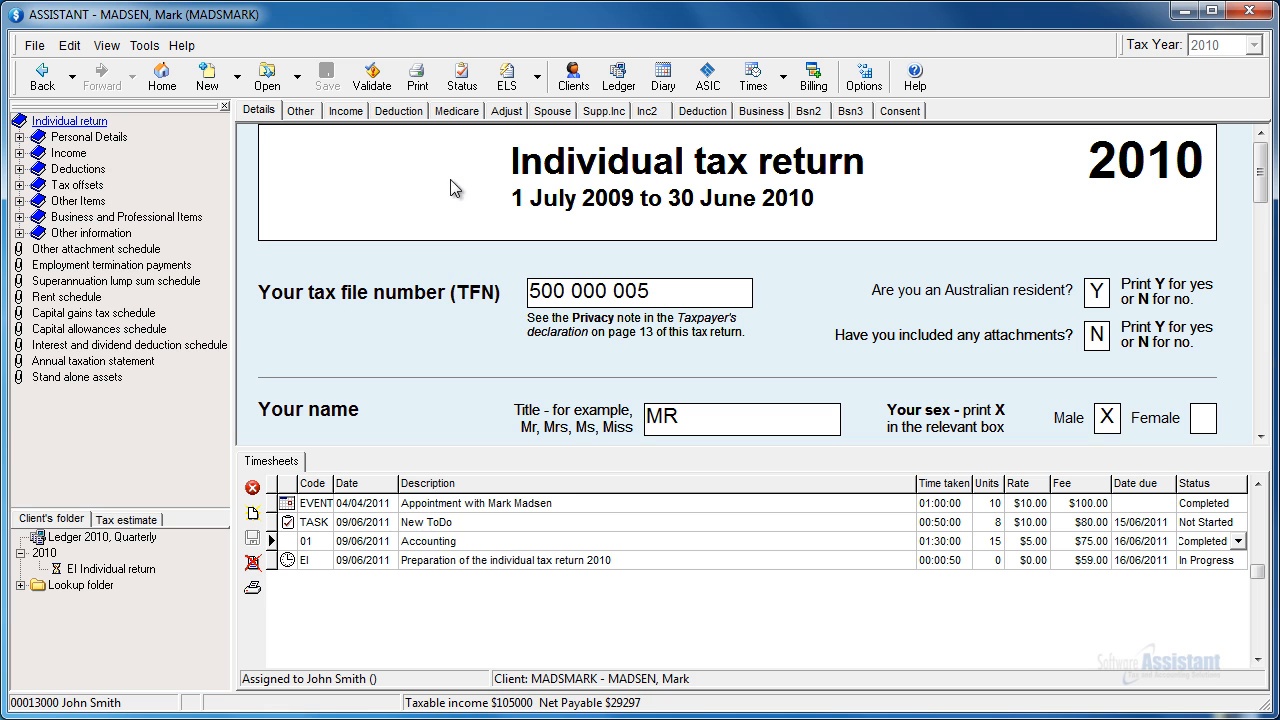
click(463, 76)
click(344, 186)
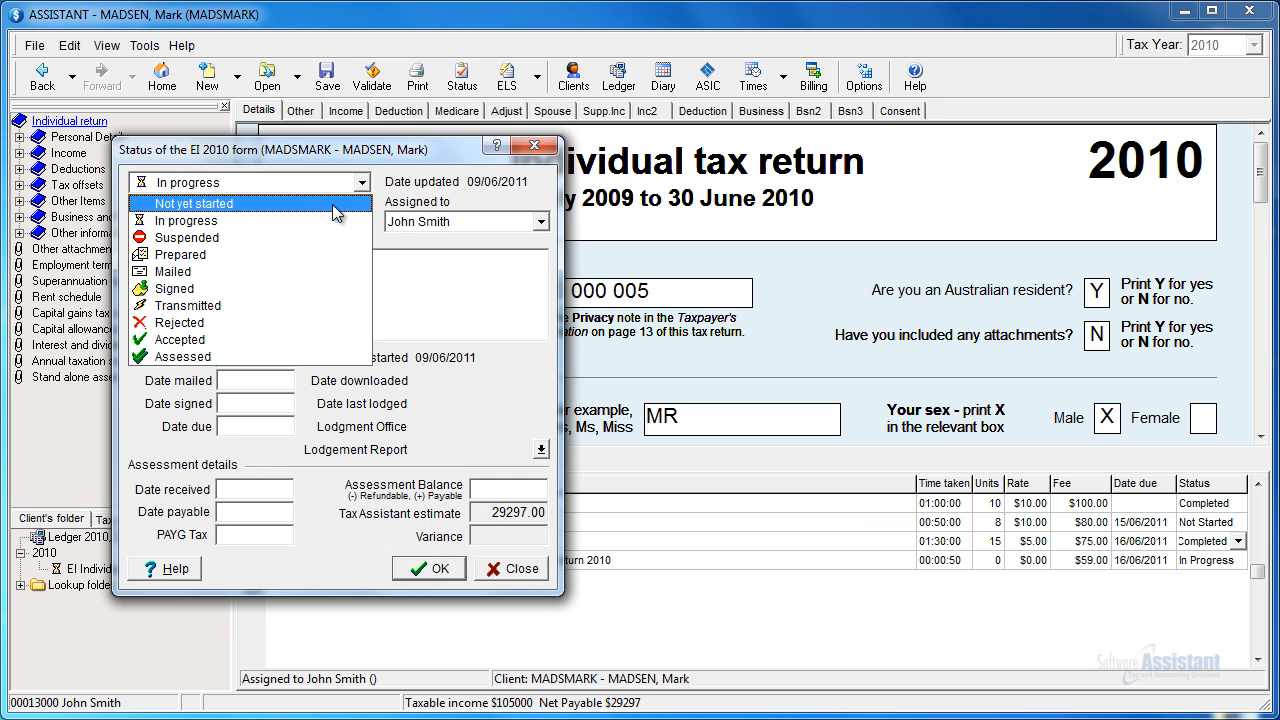
click(326, 343)
click(434, 566)
click(150, 86)
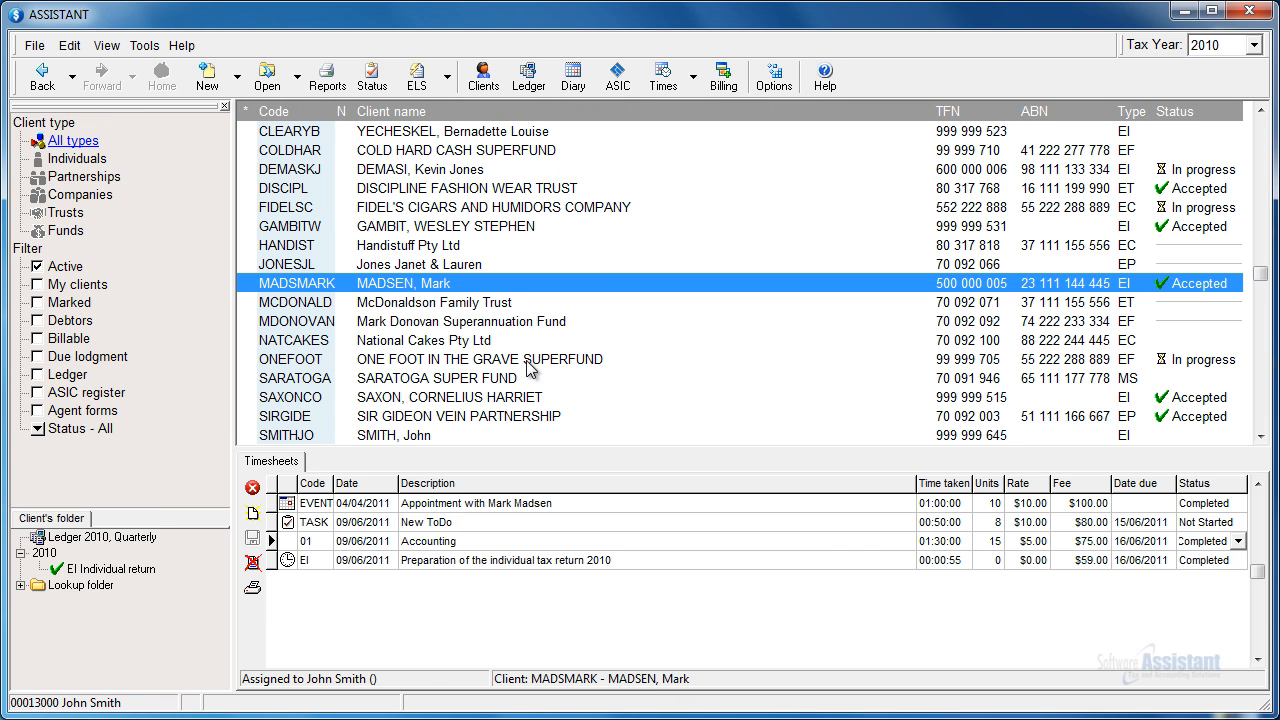
click(1214, 560)
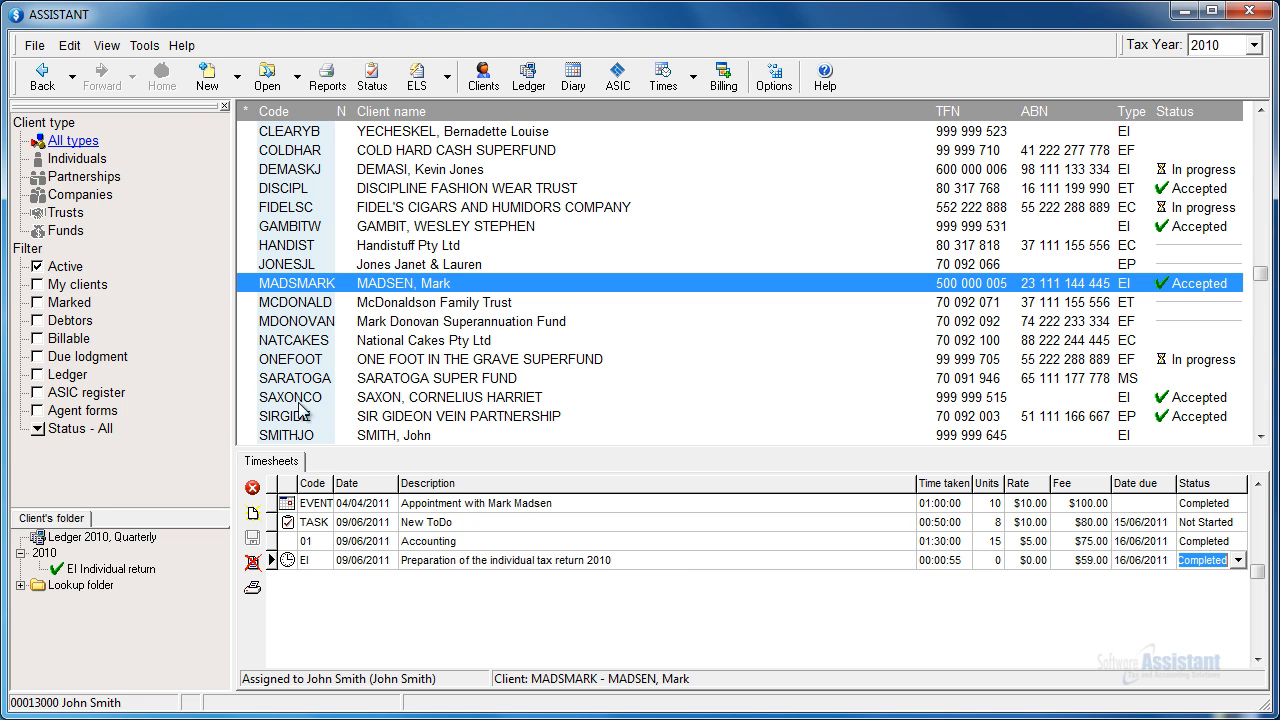
Filter the client list to billable clients and turn on the reminder in the first client's New ToDo timesheet record.
click(37, 339)
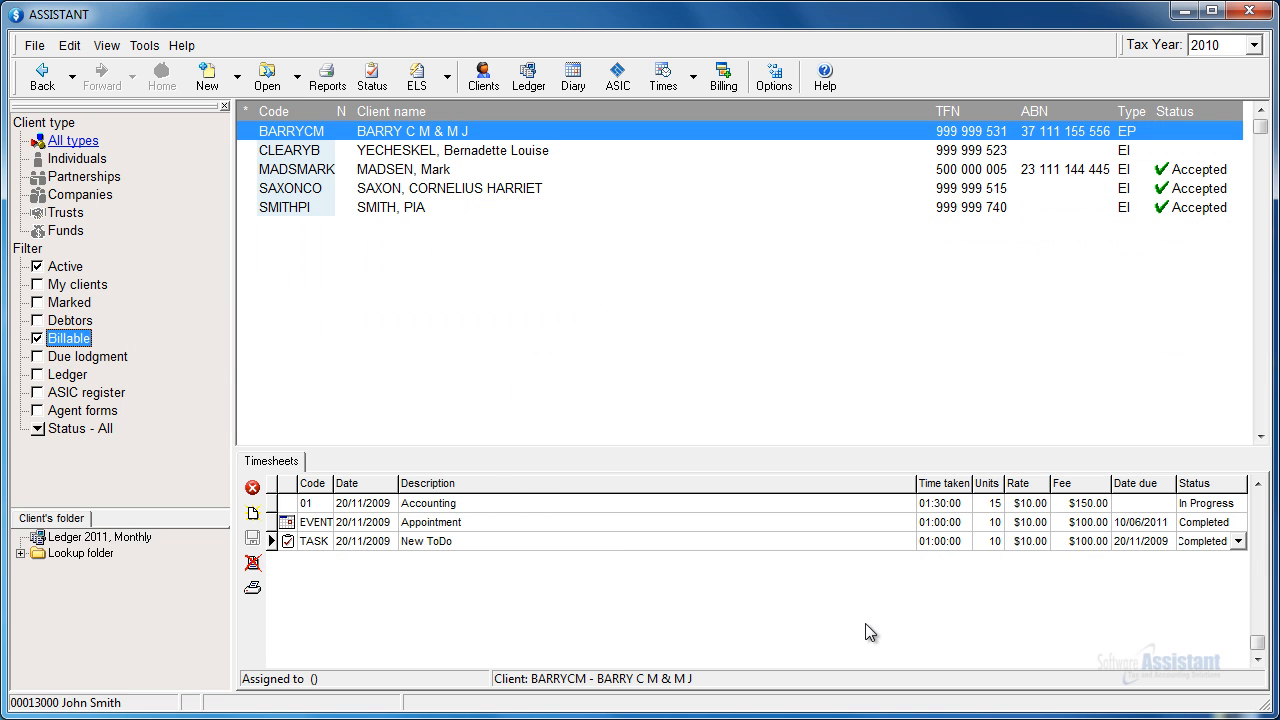
double_click(746, 540)
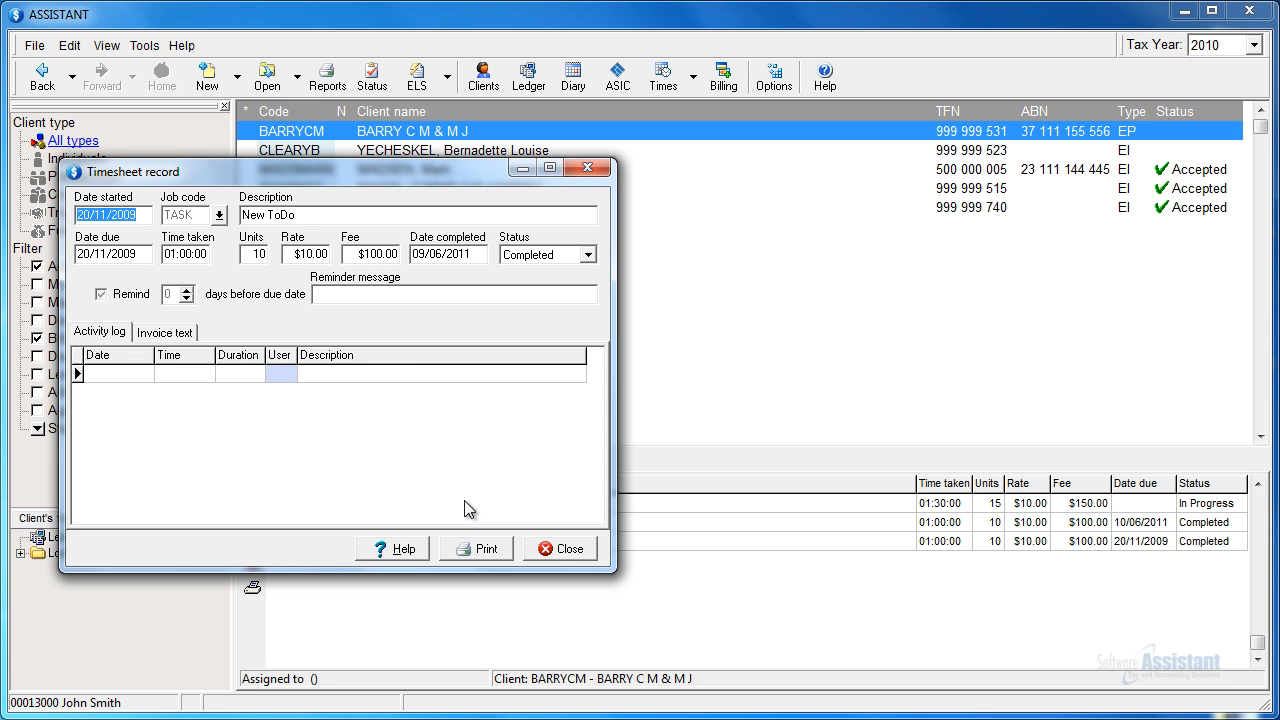
click(118, 294)
click(132, 296)
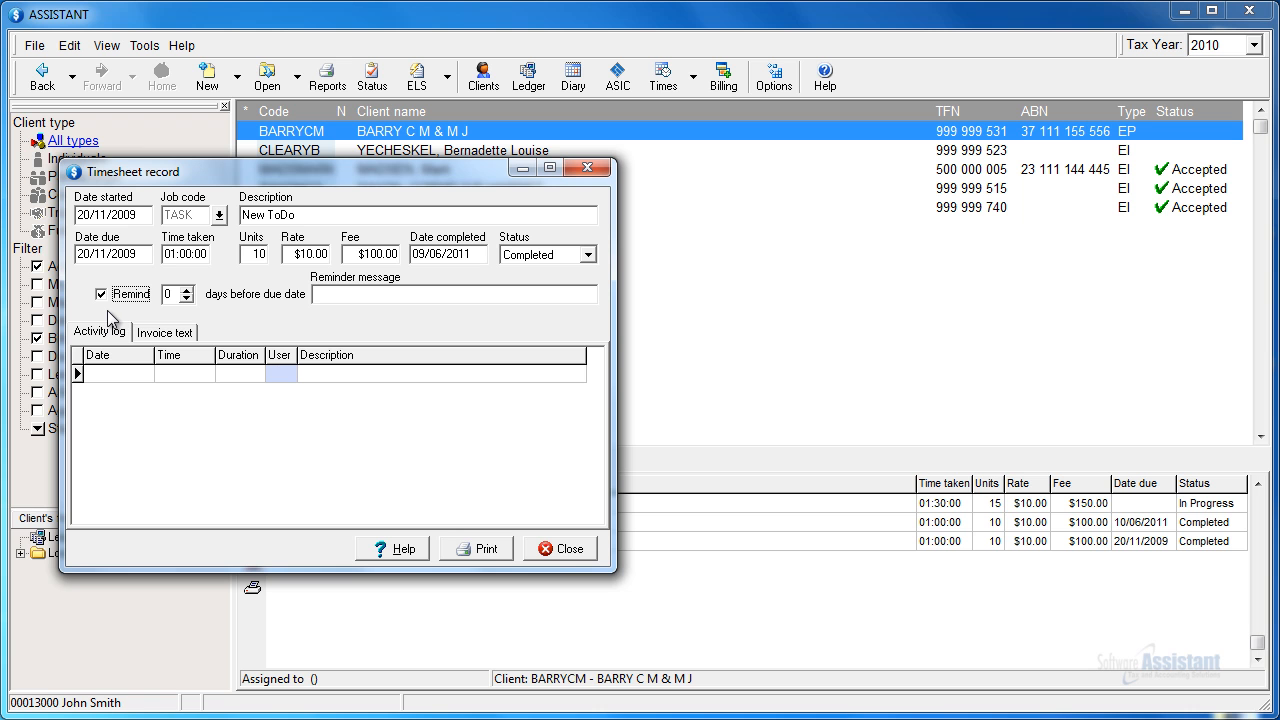
click(552, 550)
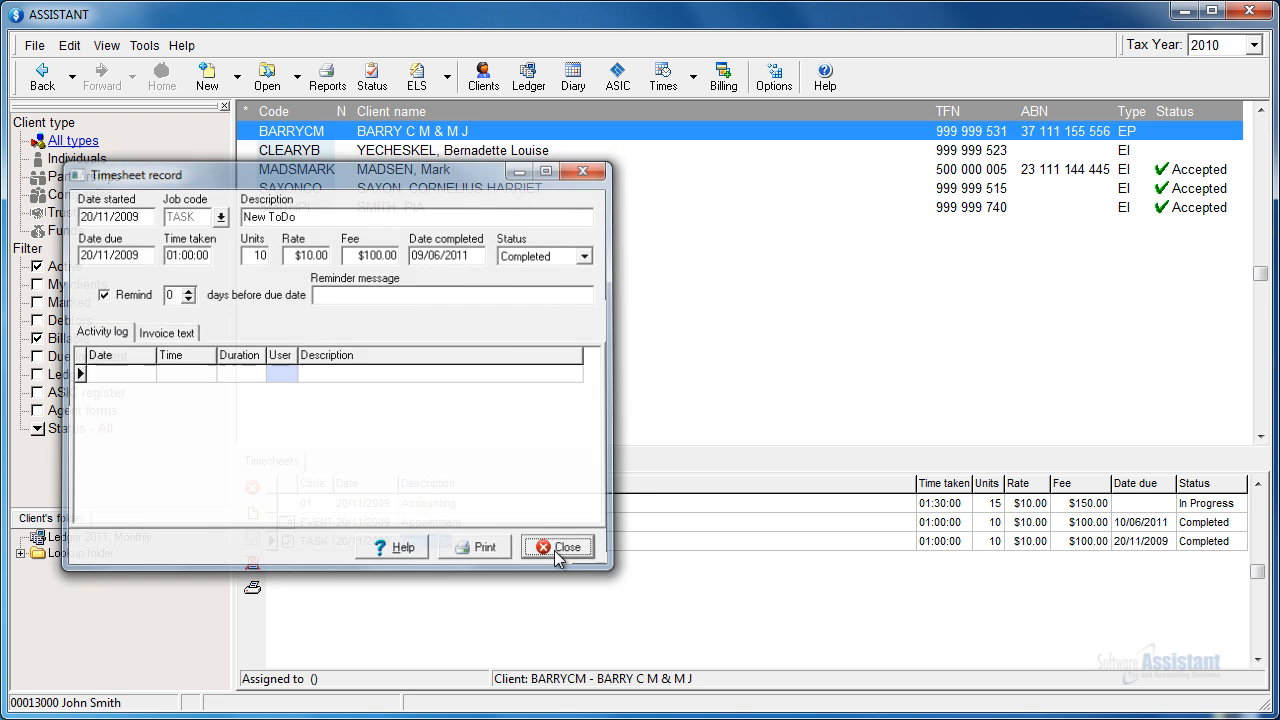
Call up the job flow alerts and remove the Billable filter from the client list.
click(108, 46)
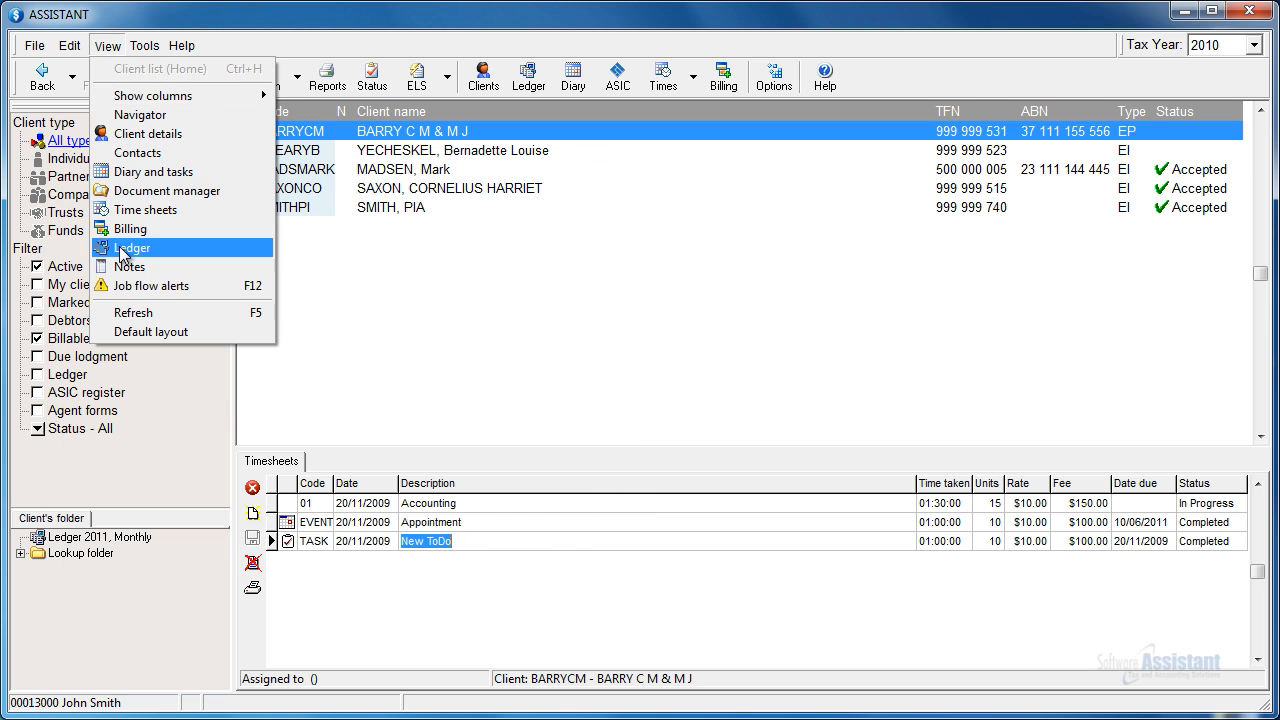
click(124, 287)
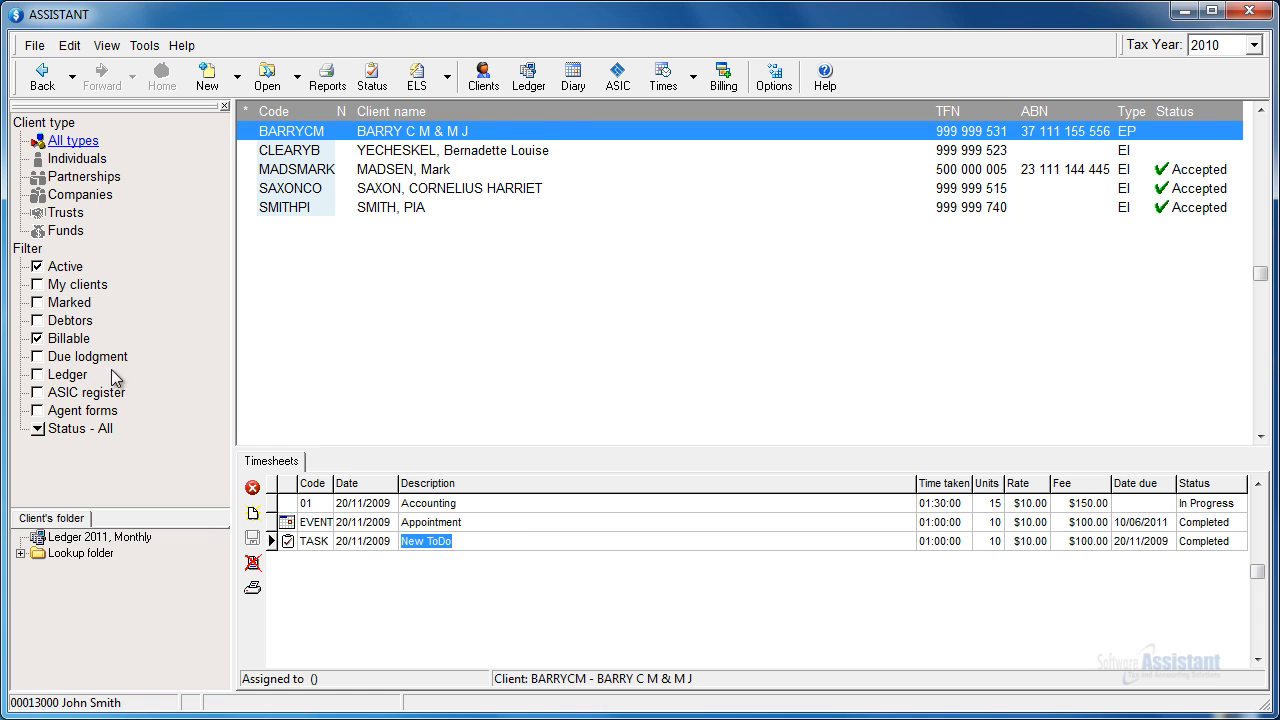
click(38, 339)
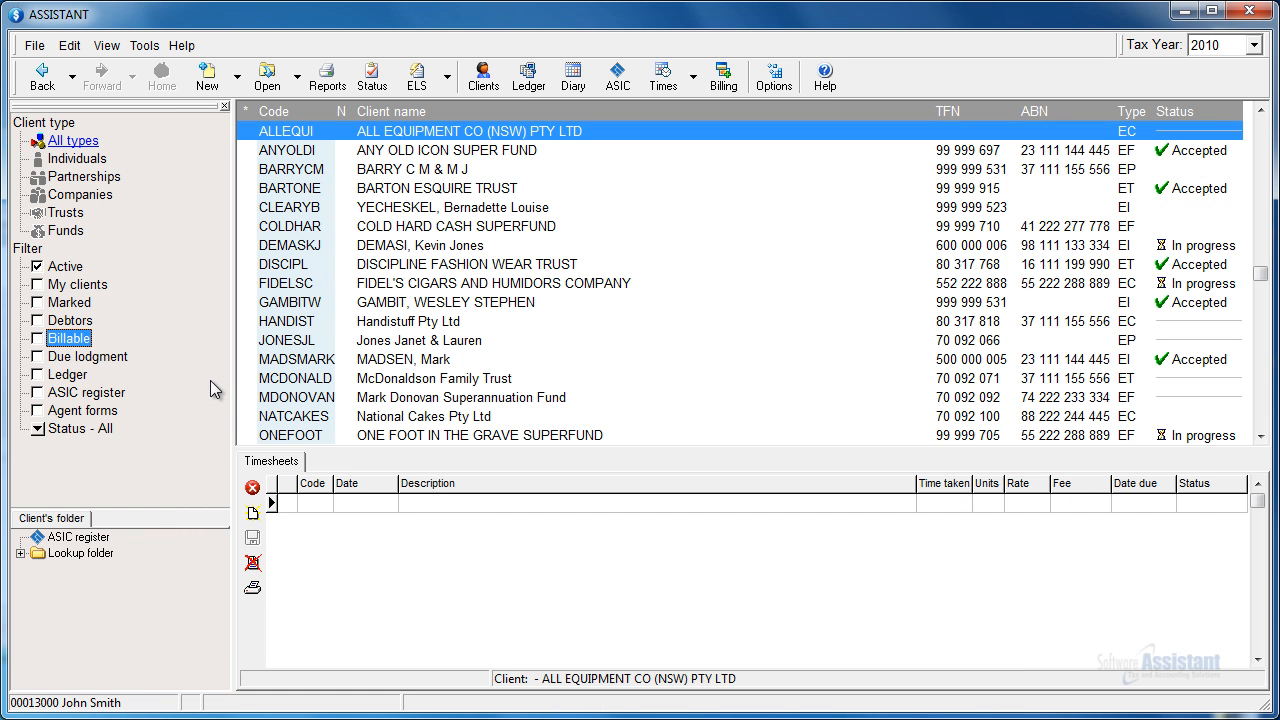
Select the client with the newly accepted individual return, filter the timesheets by user JS, and show all records.
click(425, 360)
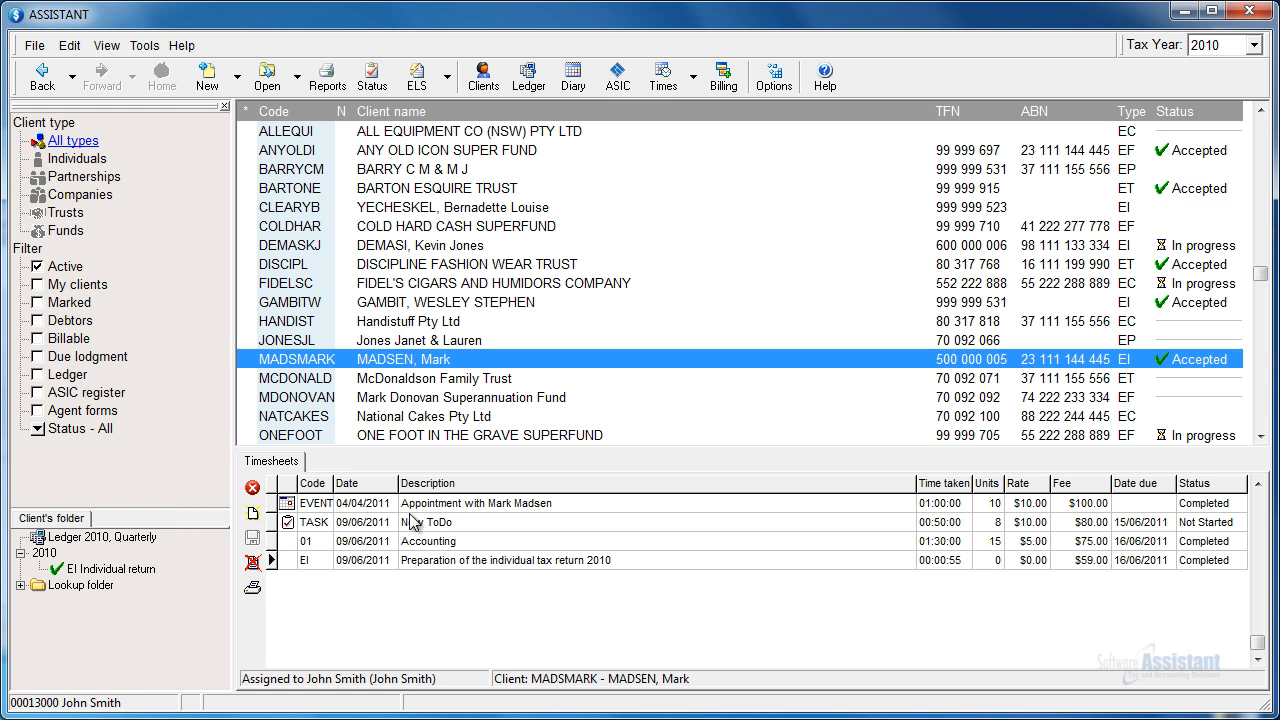
right_click(418, 613)
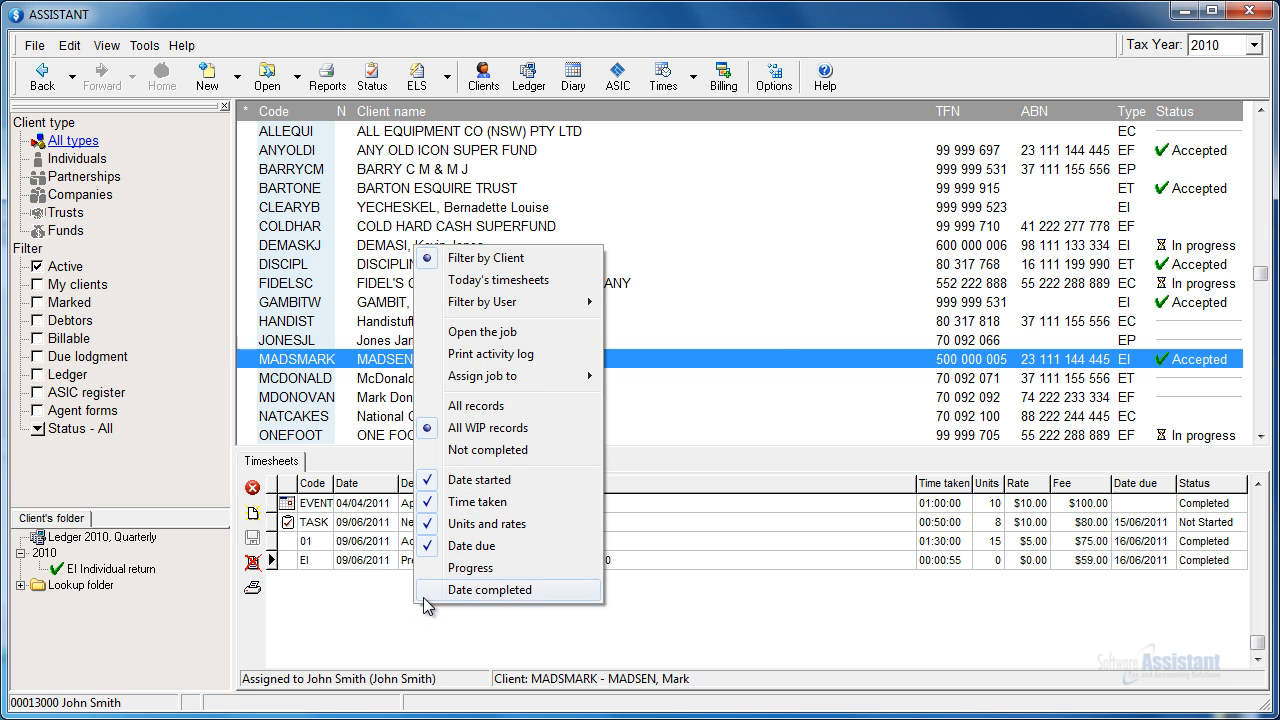
mouse_move(551, 307)
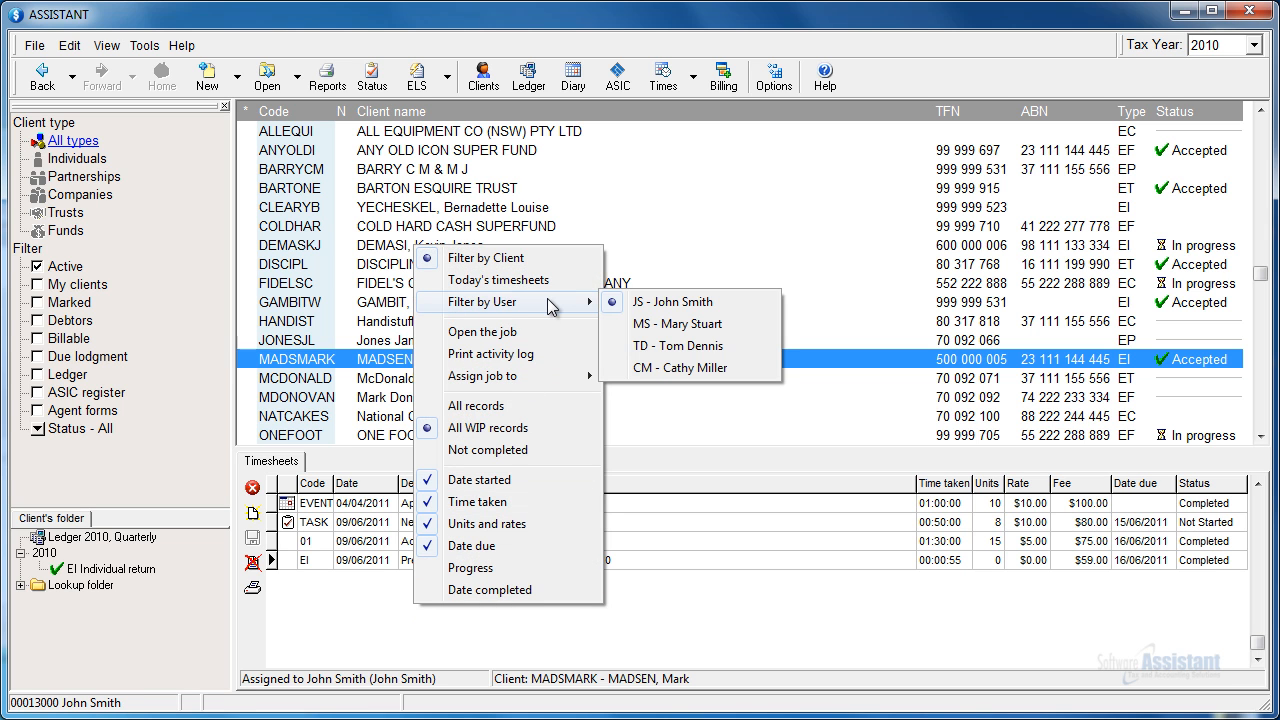
click(660, 301)
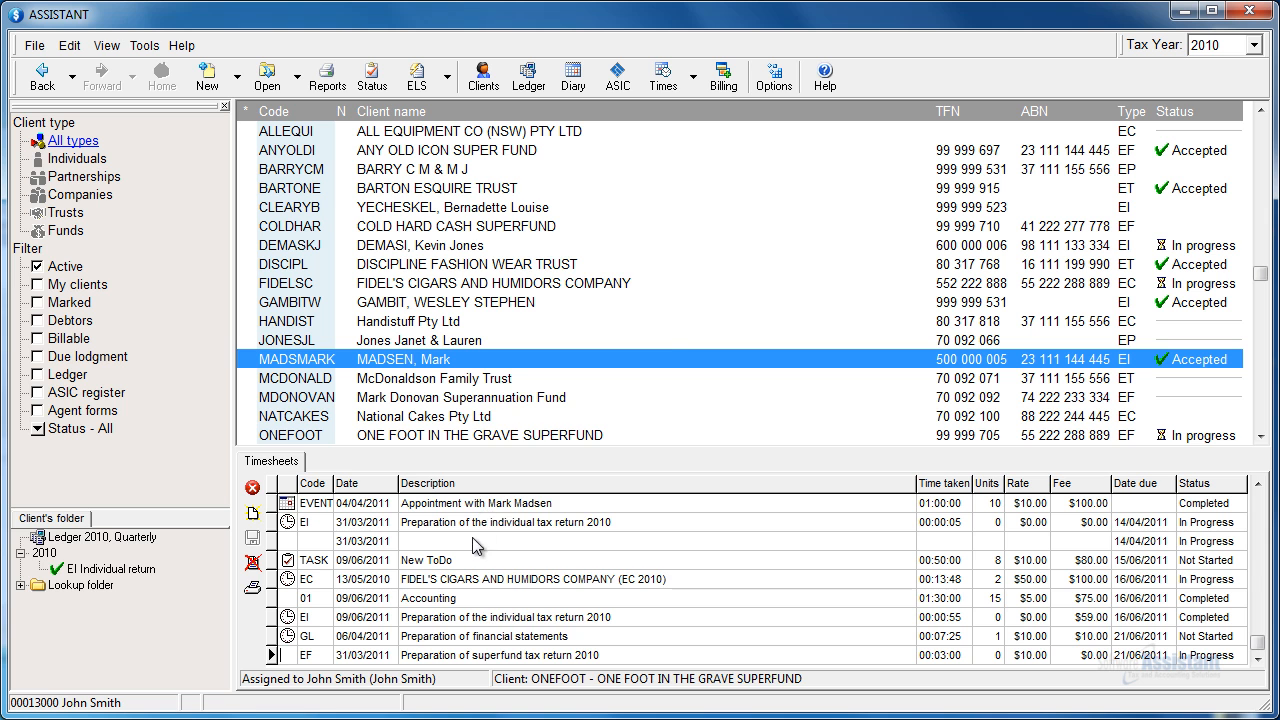
right_click(482, 600)
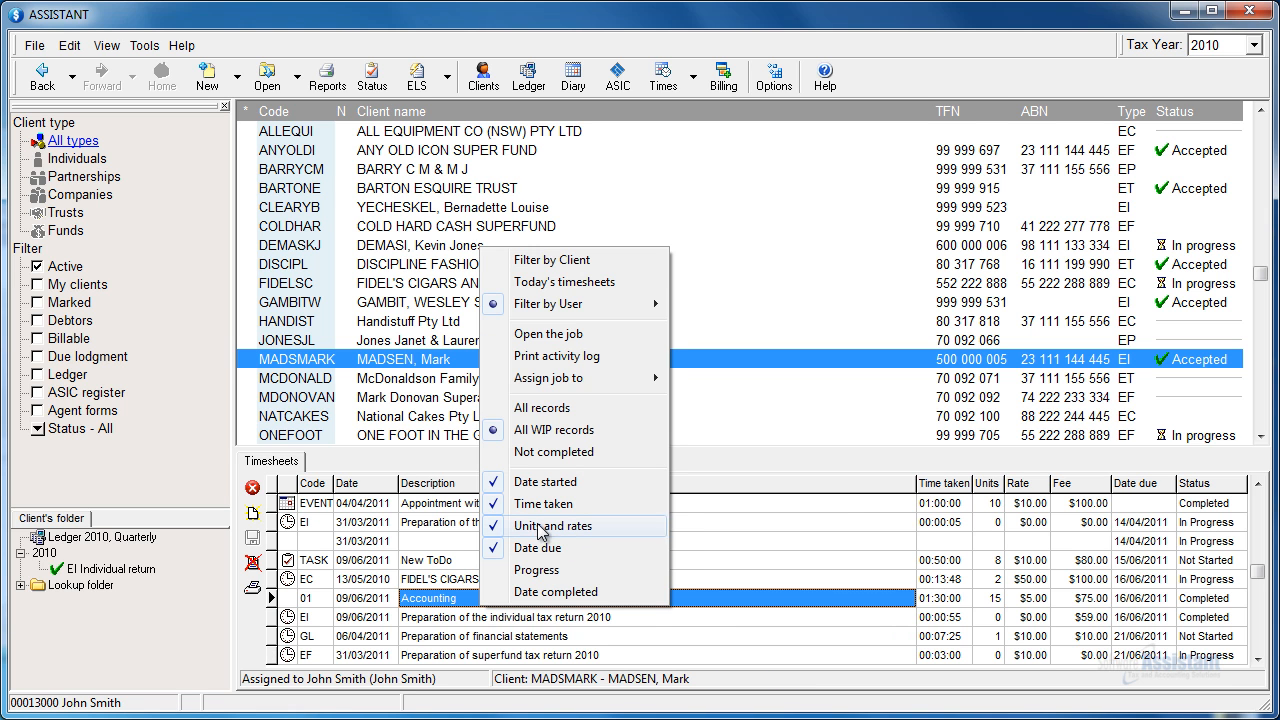
click(558, 410)
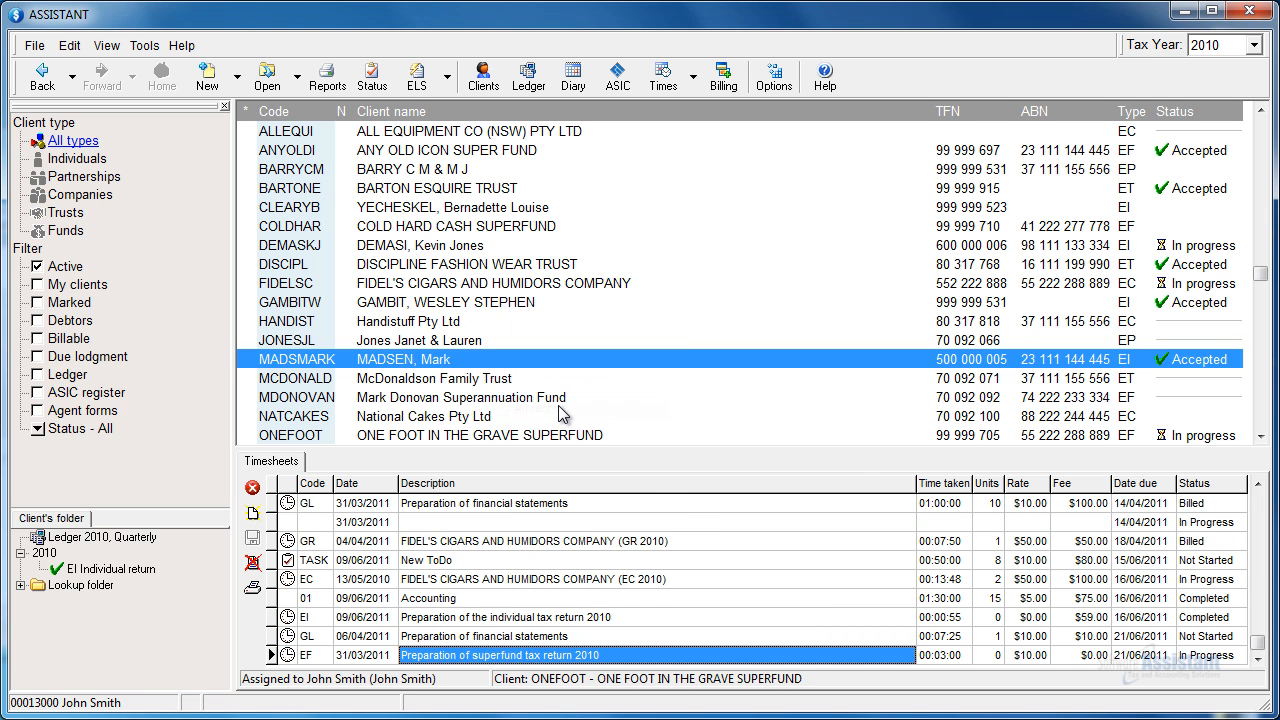
Assign the EC 2010 timesheet job of FIDEL'S CIGARS AND HUMIDORS COMPANY to user MS and close the timesheets.
click(534, 581)
right_click(532, 579)
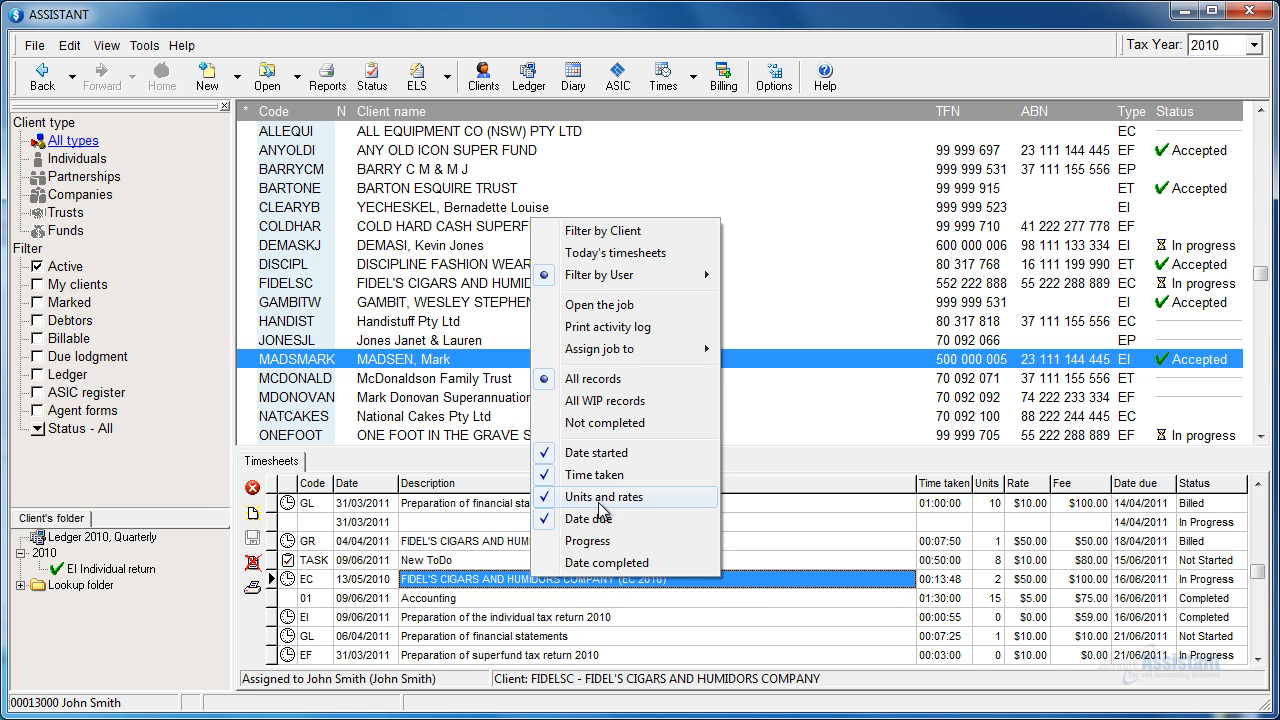
mouse_move(610, 350)
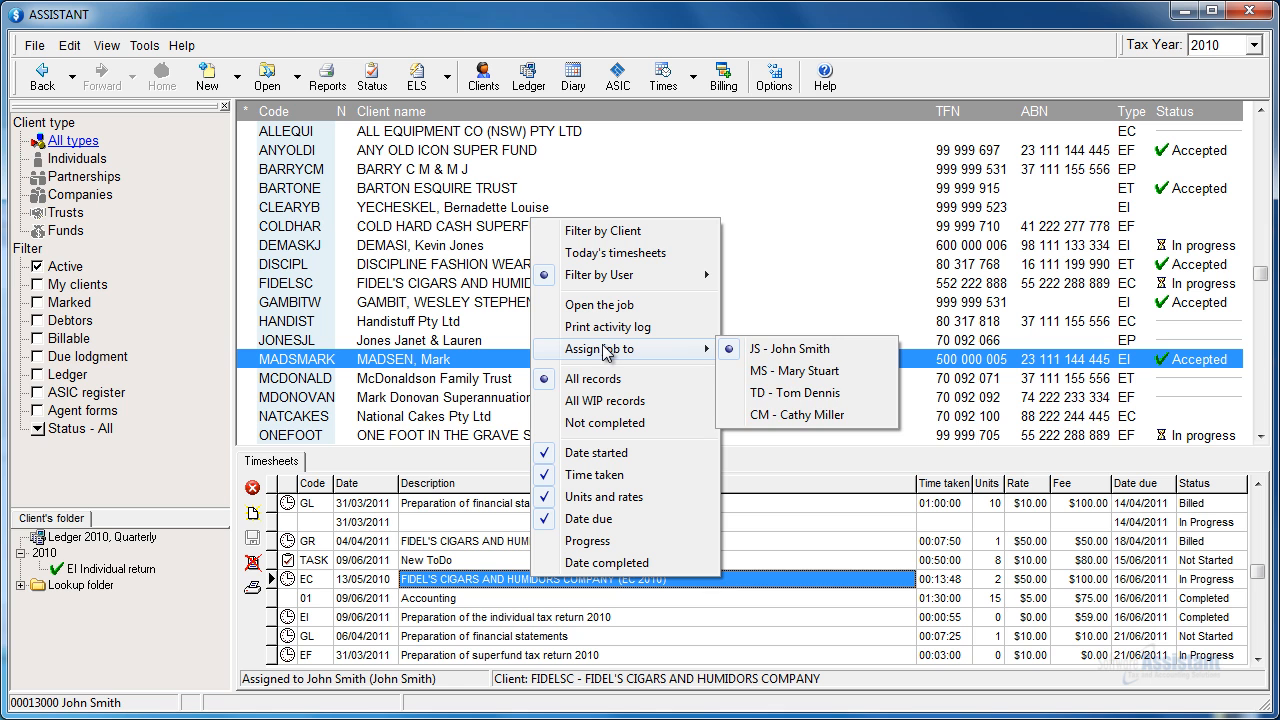
click(777, 372)
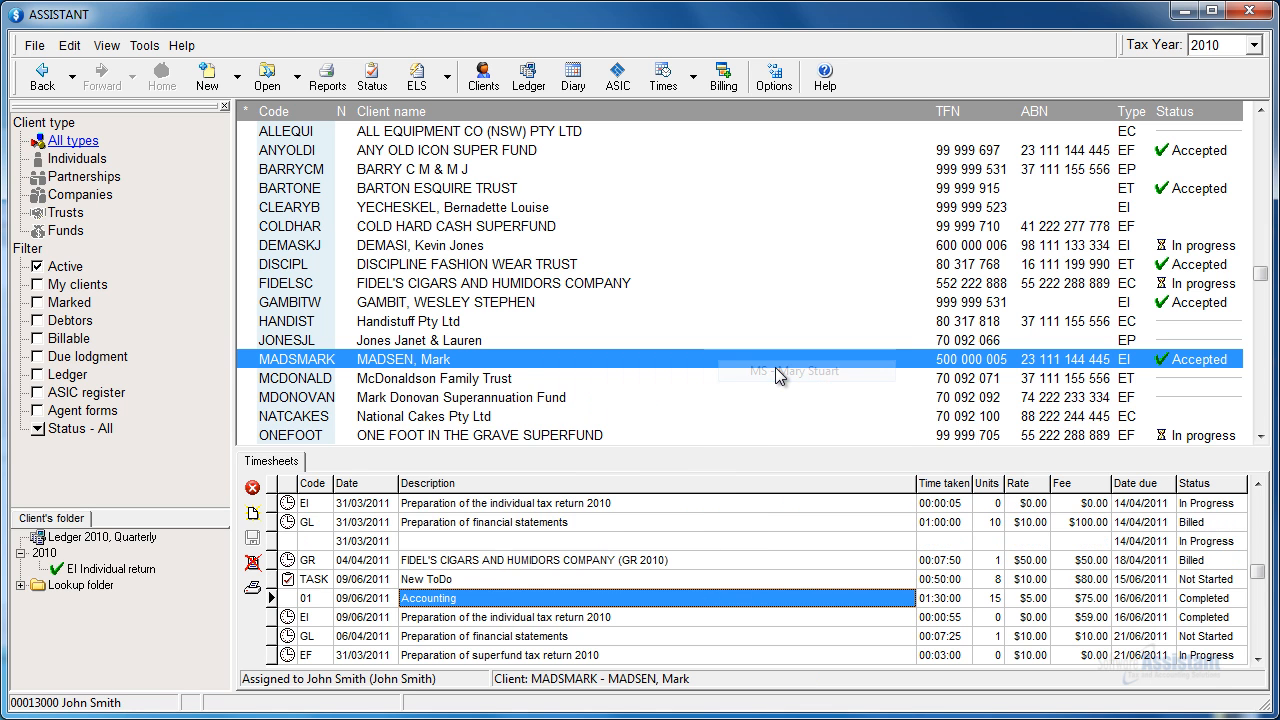
click(256, 488)
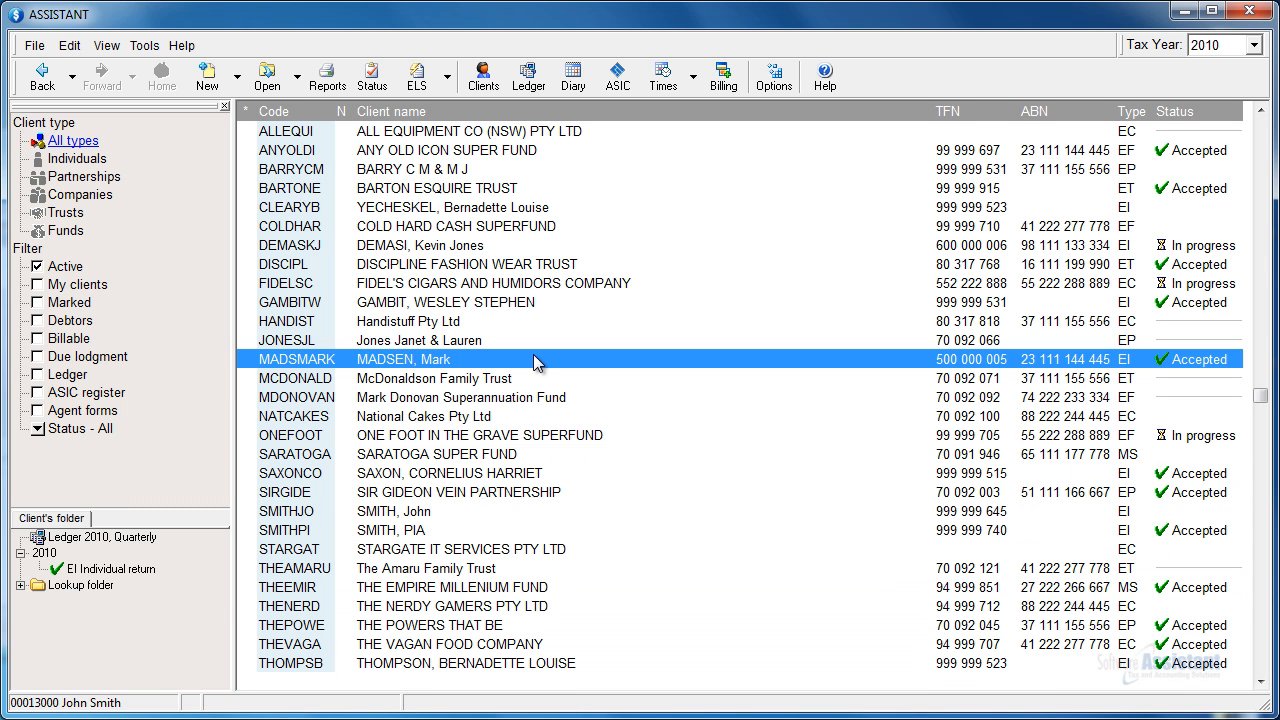